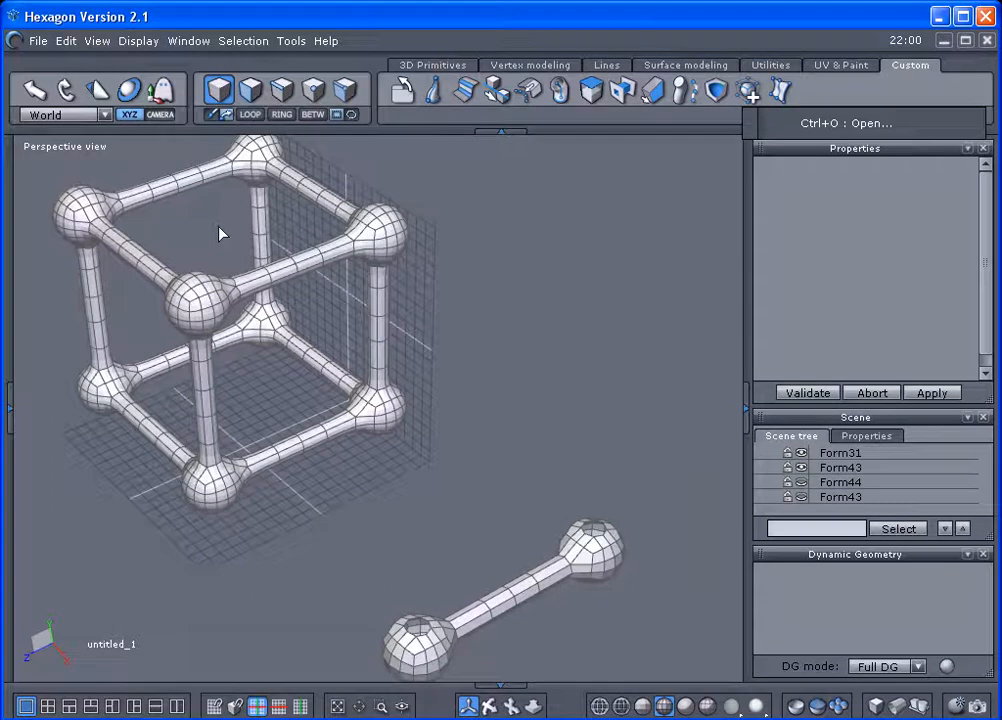
Create a sphere about 50.6 across in the empty space between the lattice cube and the dumbbell.
click(424, 68)
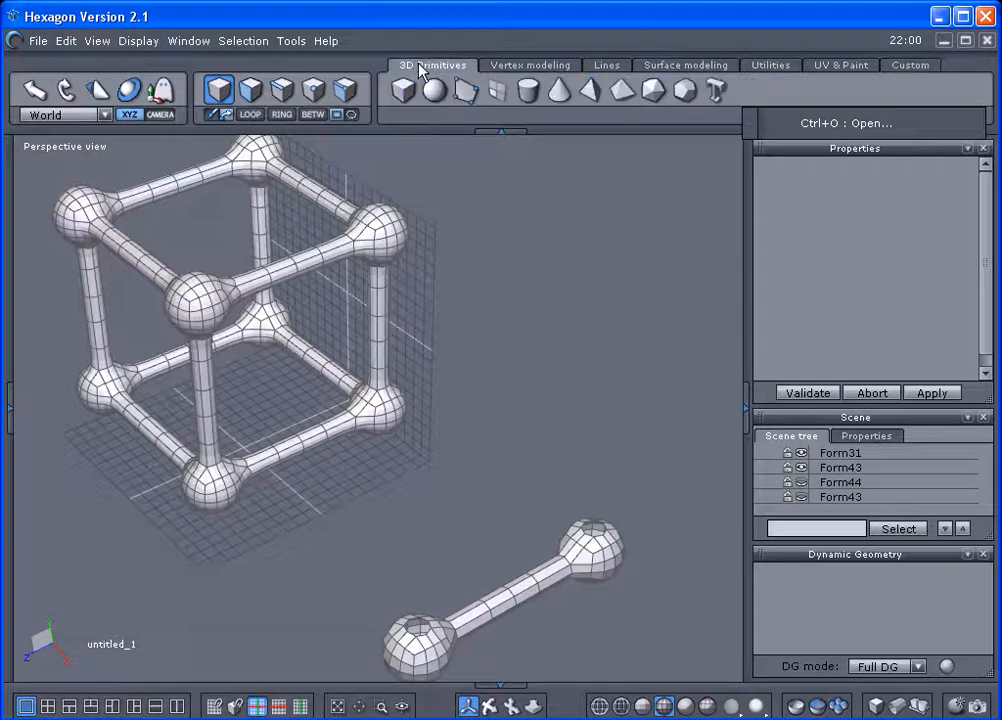
click(434, 90)
click(538, 390)
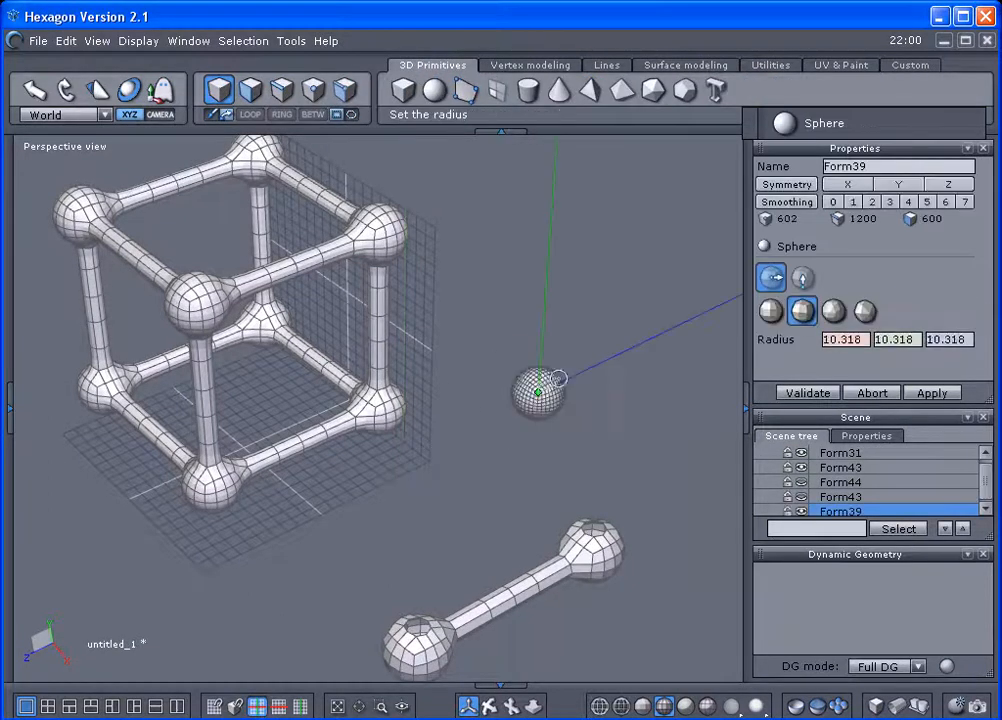
click(594, 343)
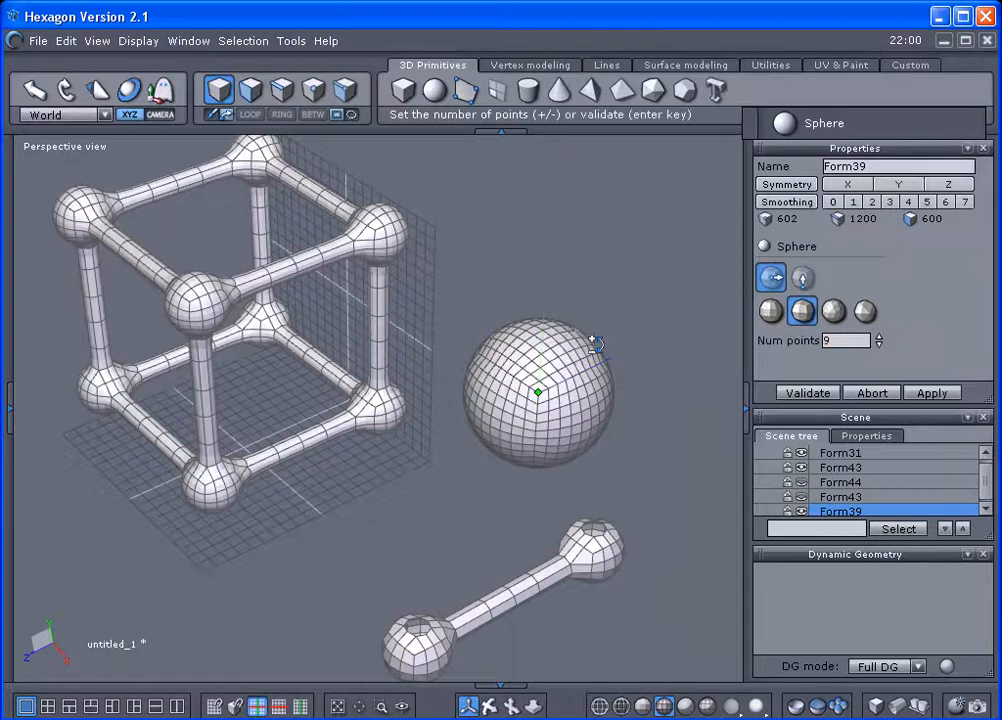
Try the pole-based sphere type and compare its mesh with the ball ends of the dumbbell.
click(770, 311)
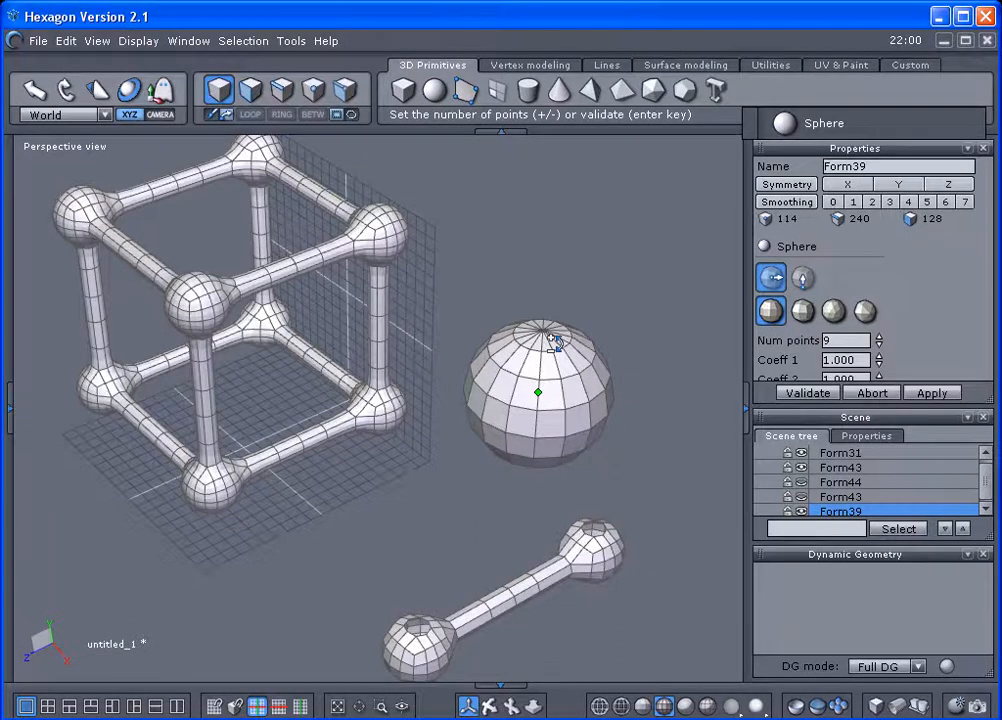
right_drag(644, 418, 577, 525)
scroll(494, 489, up, 2)
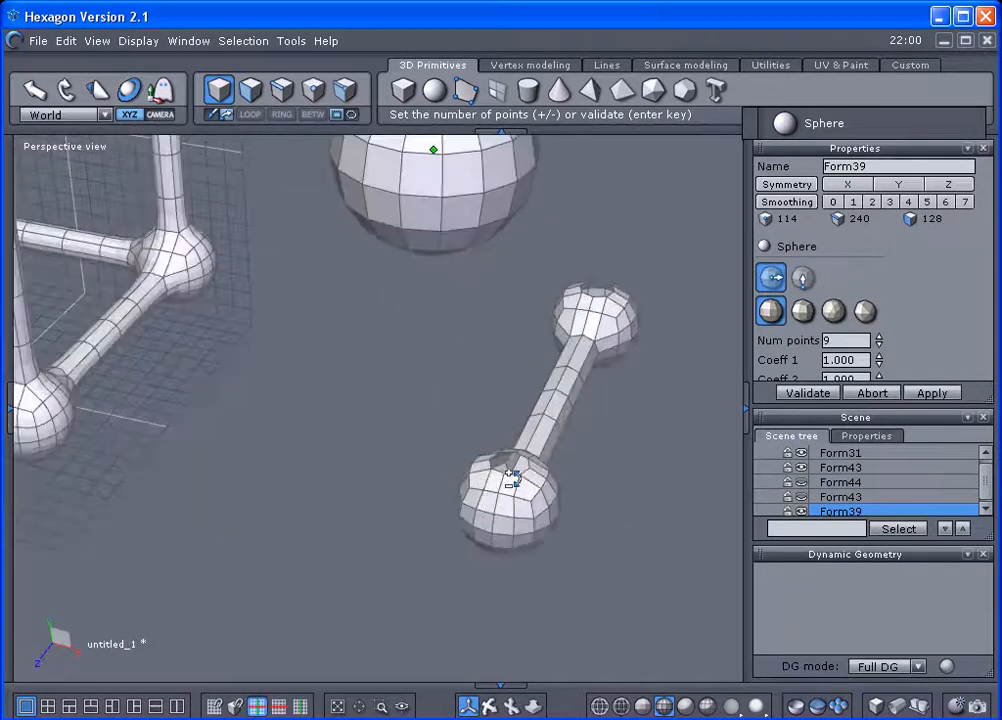
right_drag(510, 474, 615, 398)
right_drag(437, 448, 432, 488)
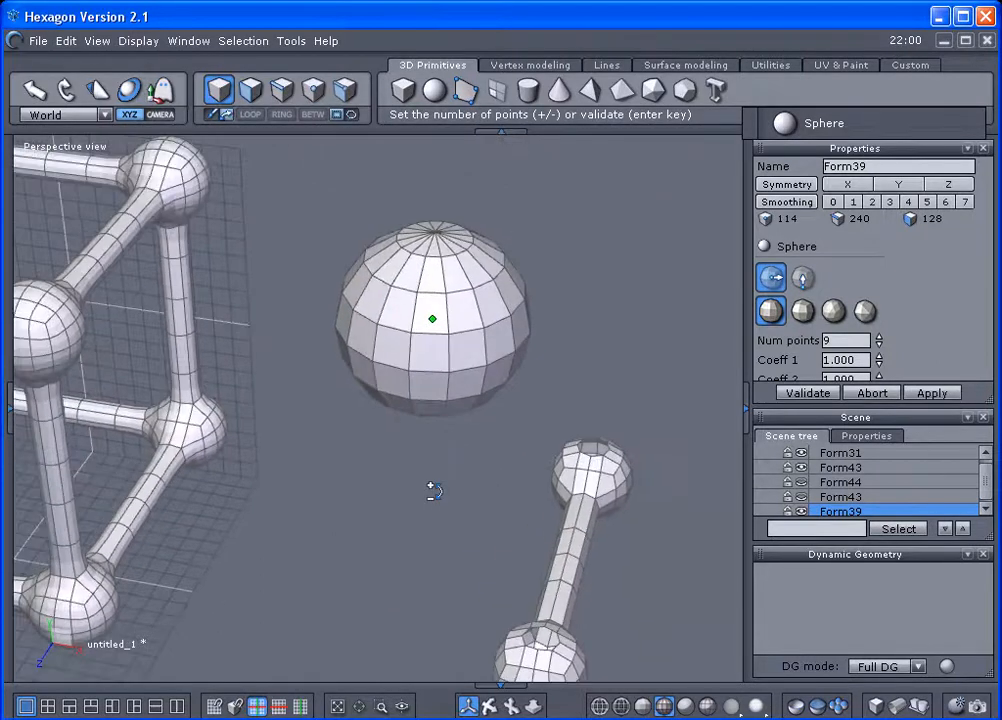
Switch the sphere to the cube-based quad type, lower its point count until it has 96 faces, and validate it.
click(803, 312)
text(1)
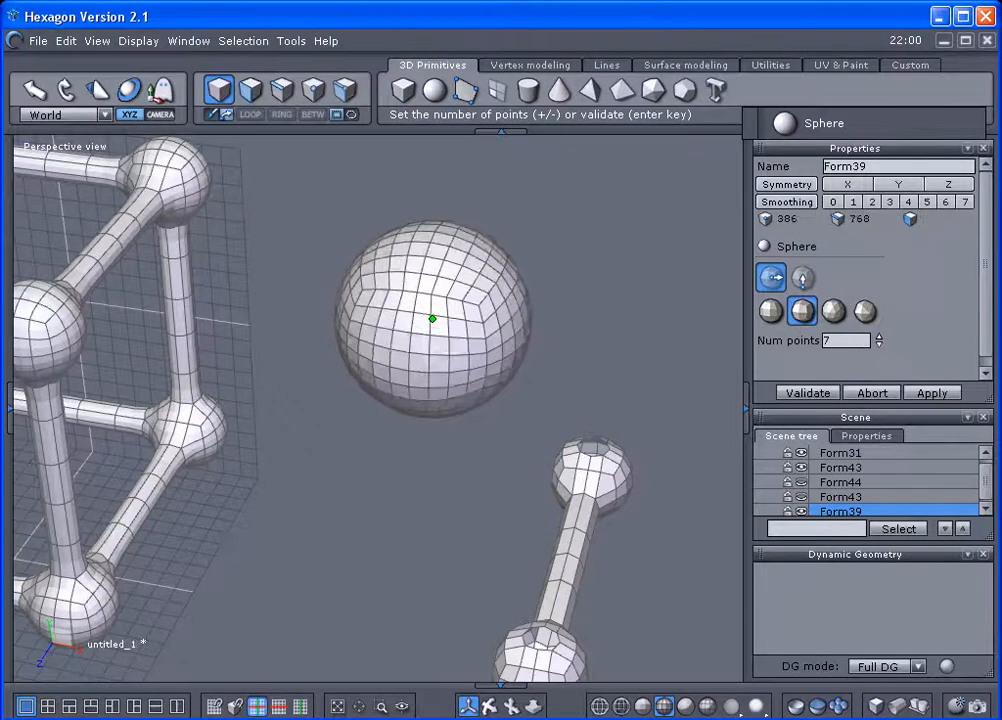
click(808, 392)
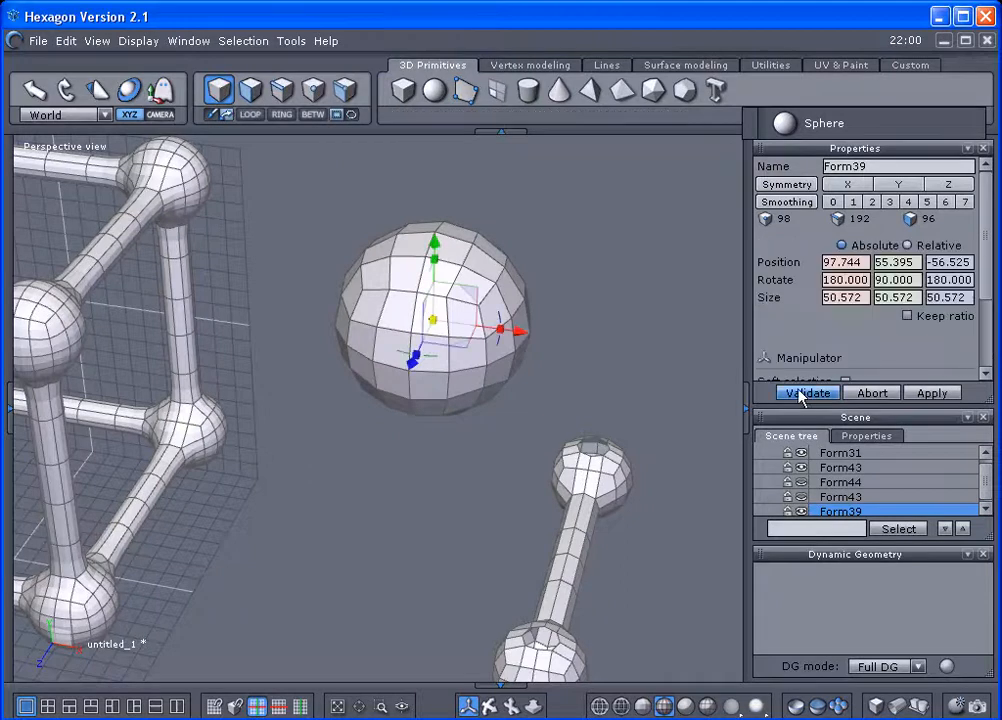
Delete the four central faces on the front of the sphere to open a hole.
right_drag(561, 292, 452, 312)
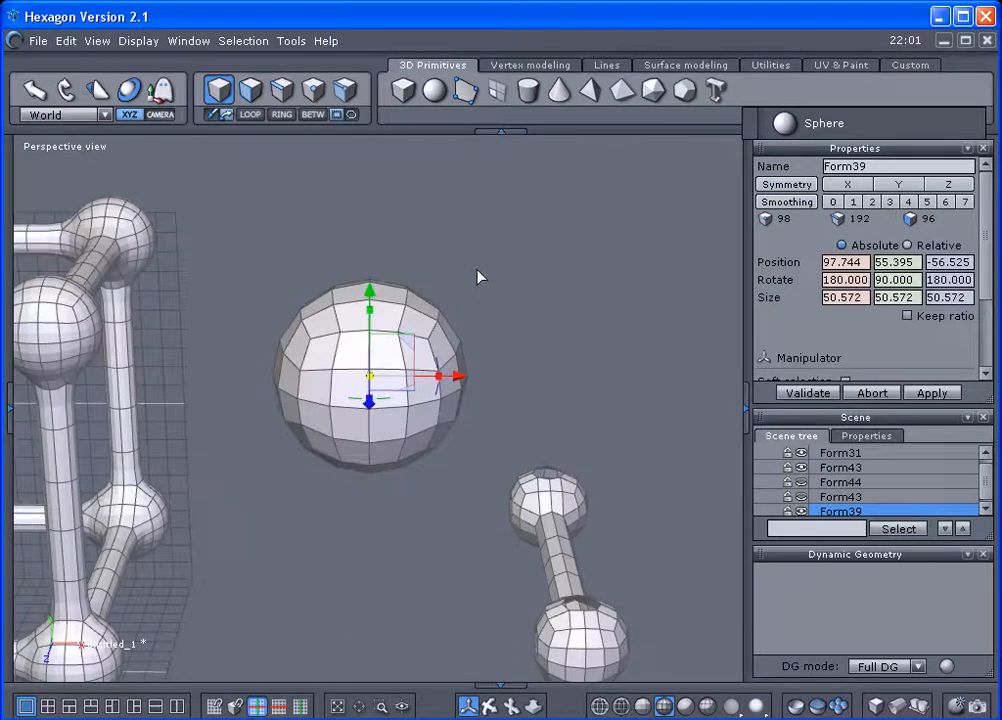
key(2)
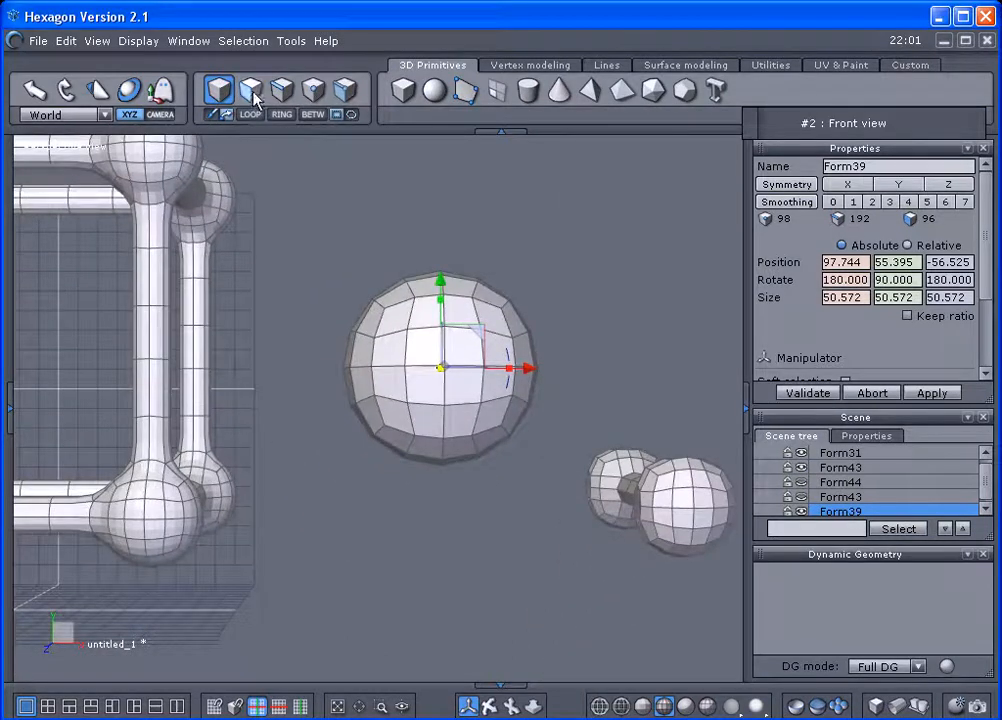
click(250, 90)
mouse_move(422, 340)
mouse_down()
mouse_move(449, 370)
mouse_move(453, 346)
mouse_up()
key(Delete)
Preview the opened sphere with smoothing level 2.
scroll(577, 378, up, 2)
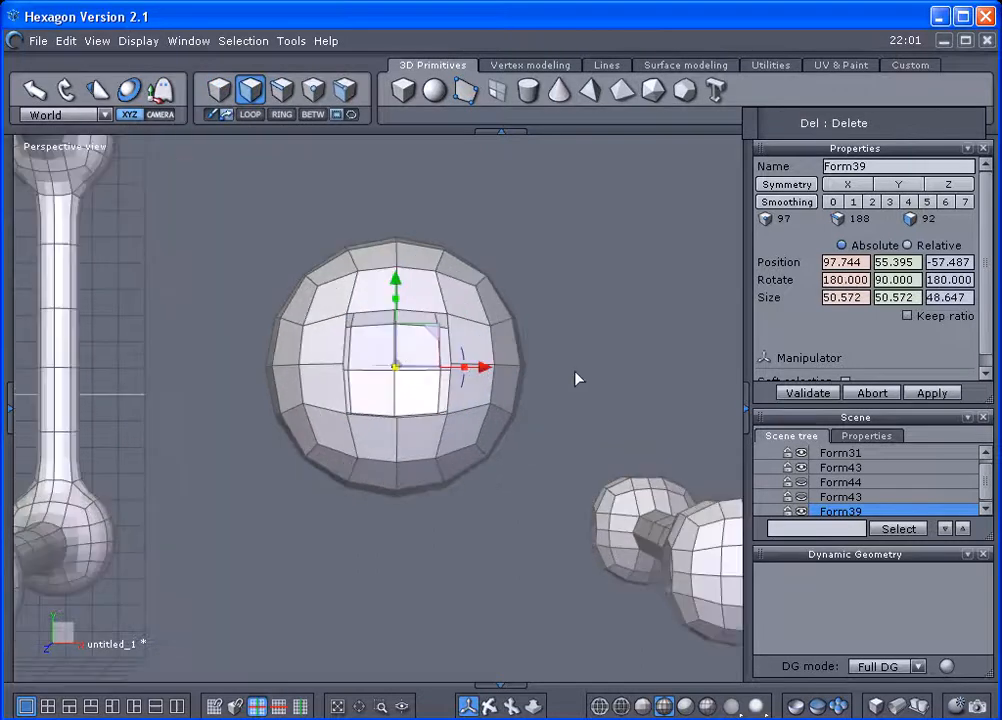
scroll(577, 378, up, 1)
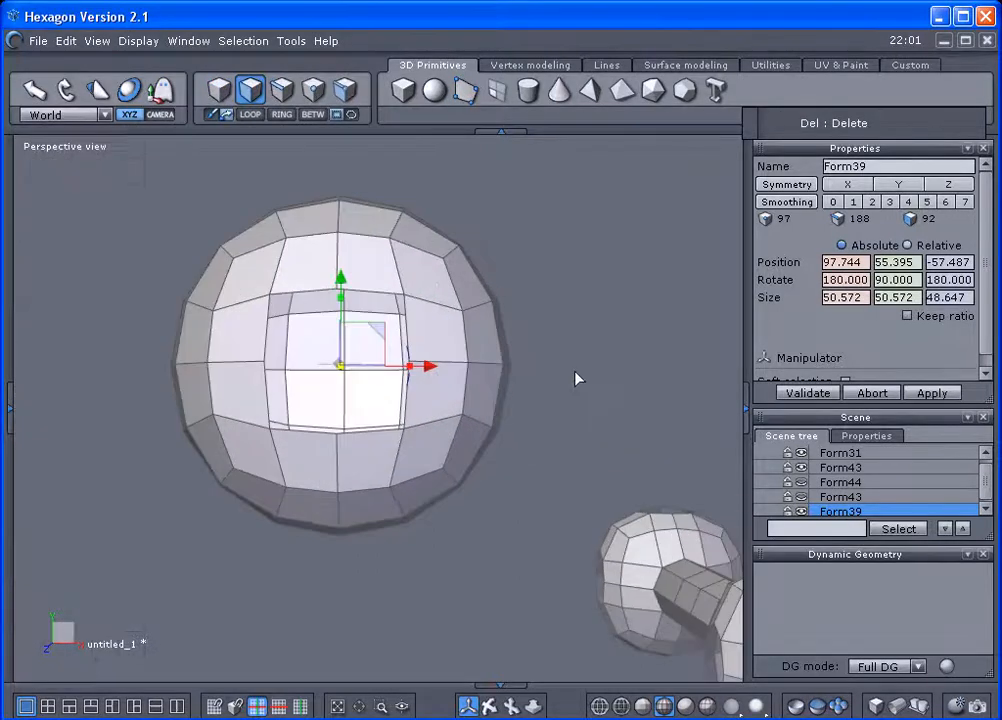
click(871, 202)
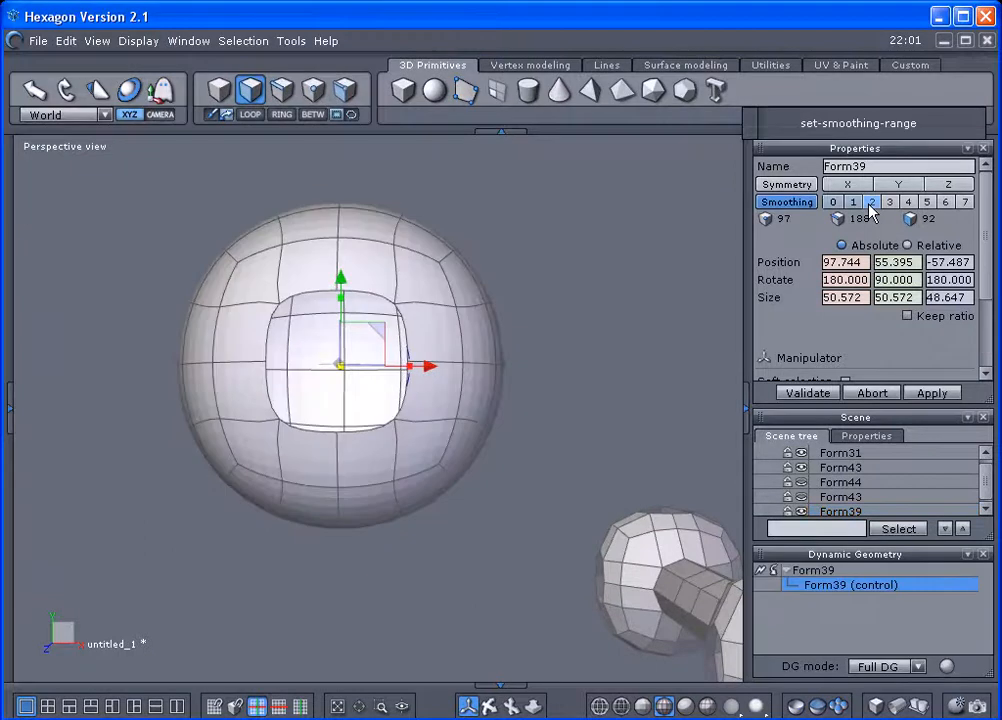
click(599, 329)
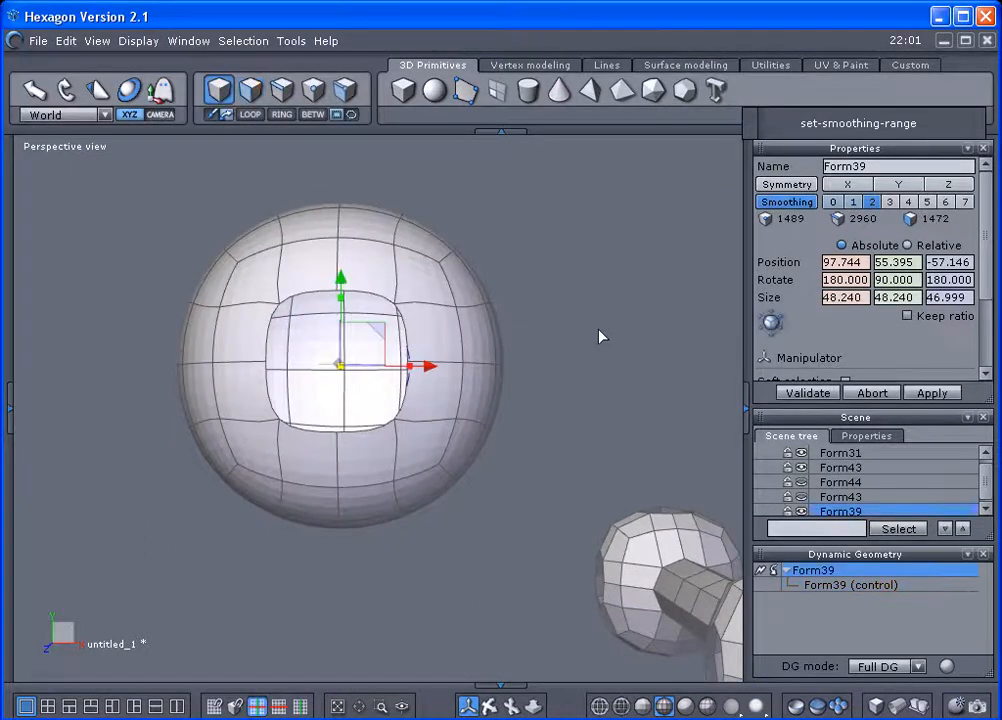
Smooth the dumbbell at level 2 to inspect its openings, and reset its smoothing to 0.
right_drag(610, 365, 514, 448)
middle_drag(514, 448, 392, 238)
click(604, 404)
click(872, 202)
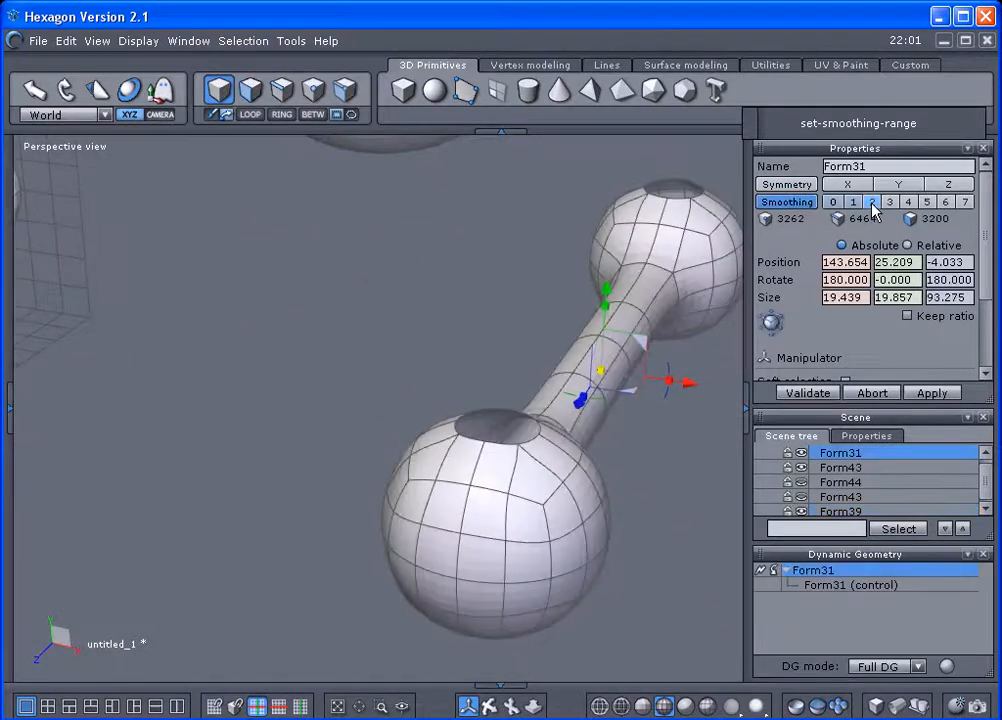
scroll(369, 478, up, 3)
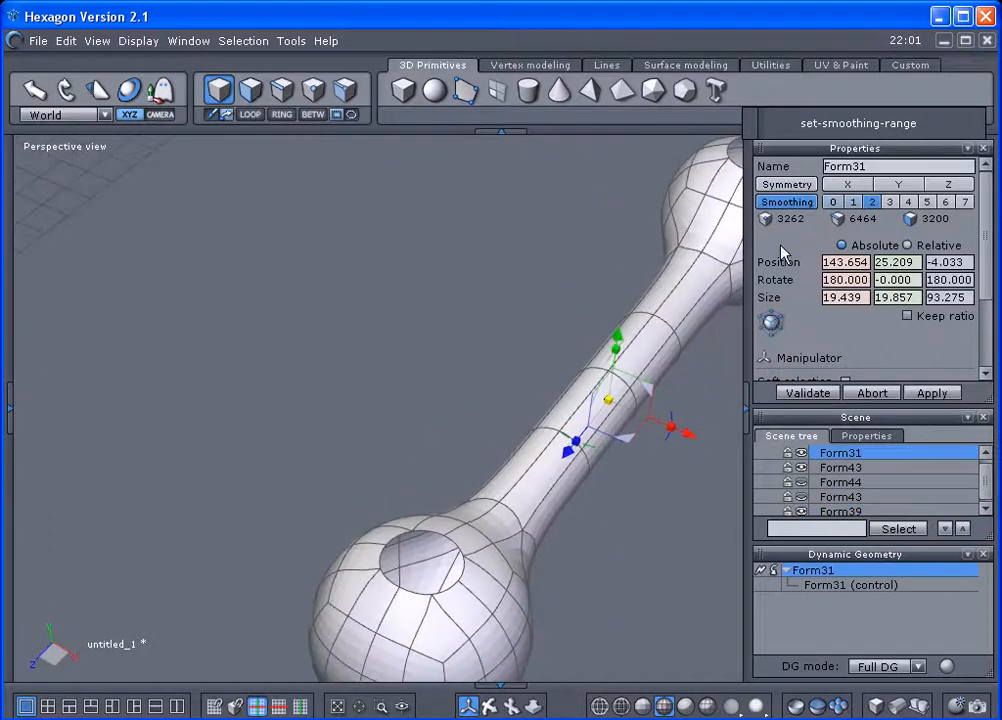
click(833, 202)
Remove the smoothing from the sphere with the front opening.
scroll(383, 392, down, 3)
right_drag(382, 392, 505, 314)
middle_drag(354, 324, 407, 473)
key(KP_2)
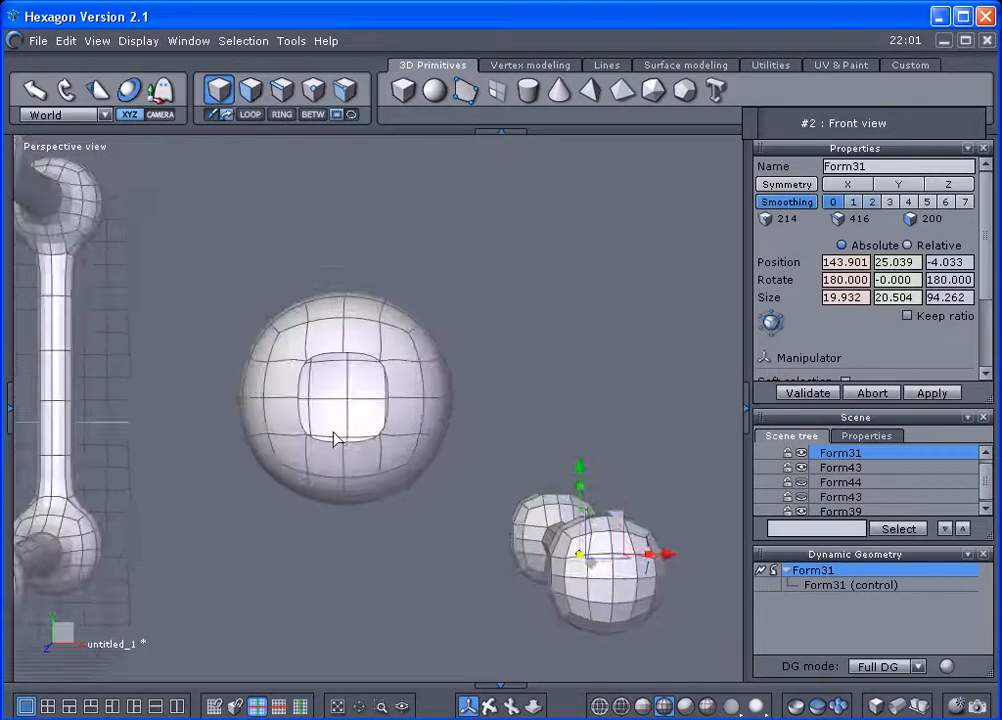
scroll(336, 438, up, 2)
click(511, 322)
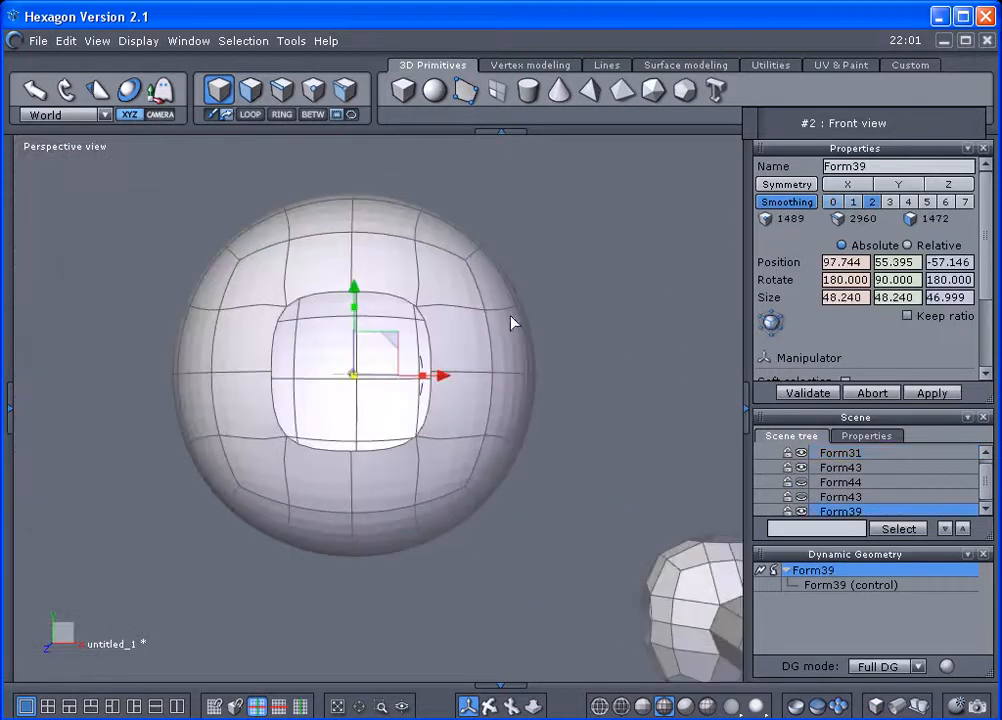
click(775, 570)
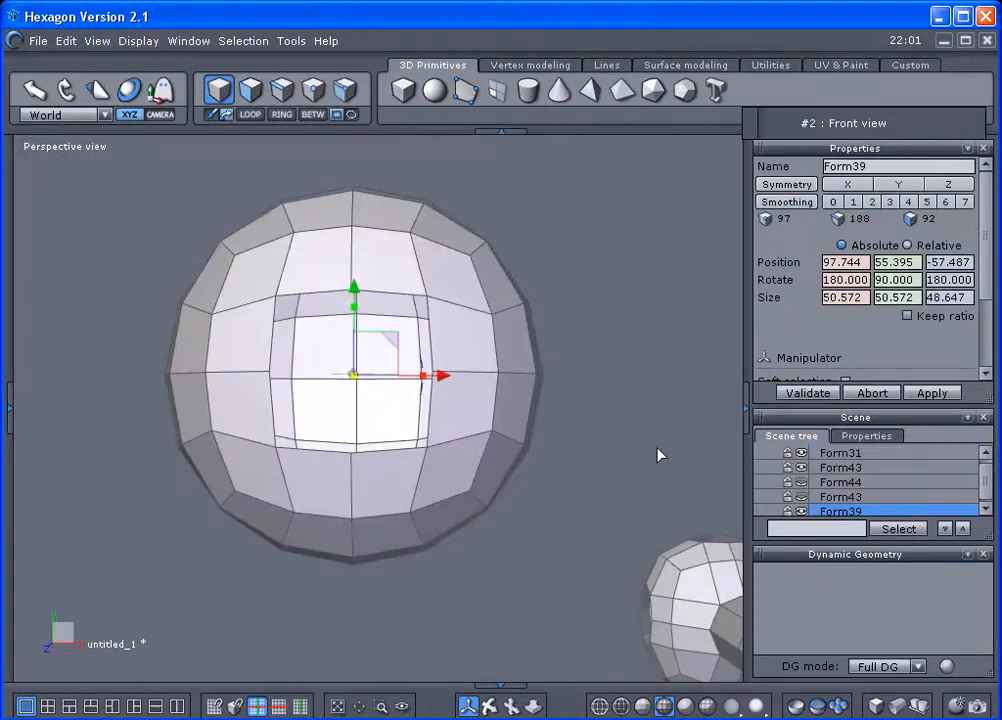
Extract the boundary edge loop of the sphere's opening as a curve and move it to about X 131, Y 70, clear of the sphere.
click(286, 94)
click(315, 292)
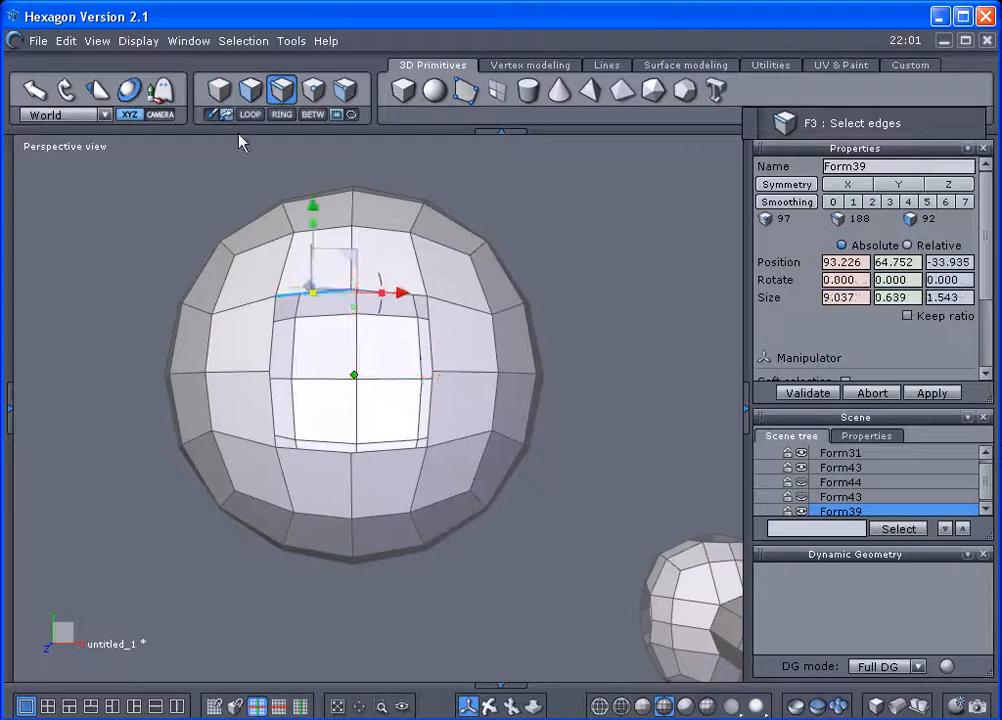
click(248, 115)
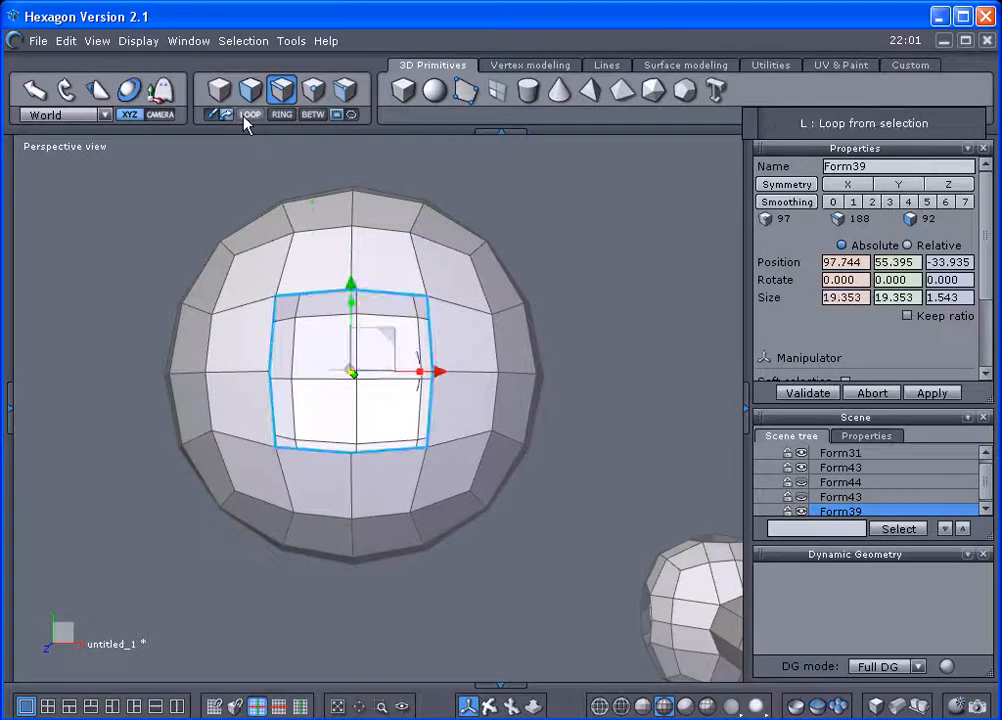
click(896, 66)
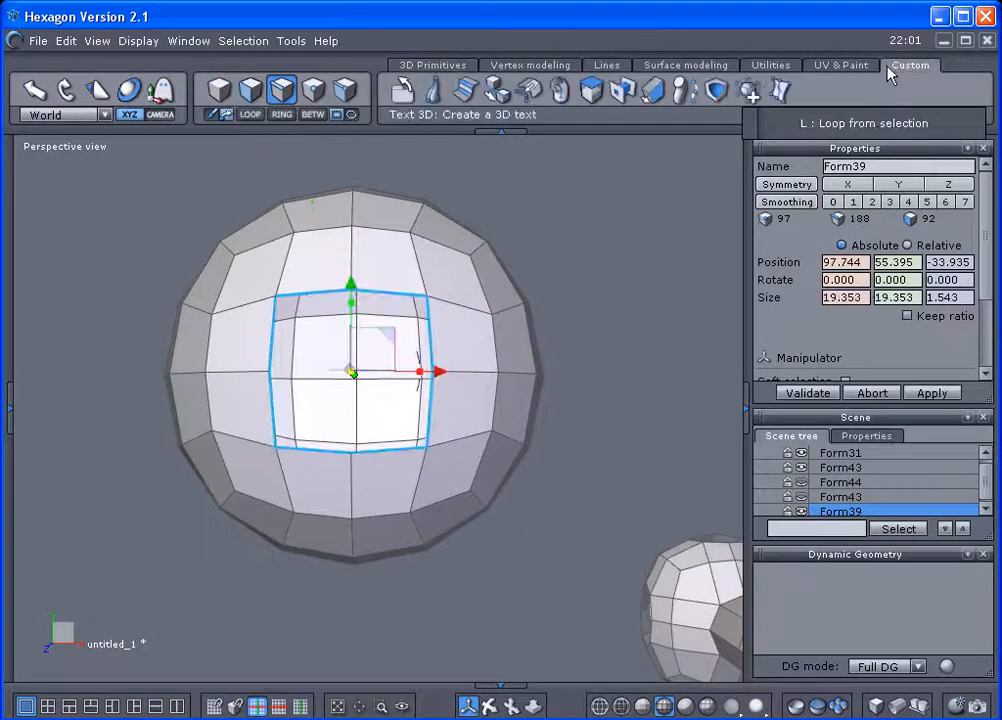
click(405, 88)
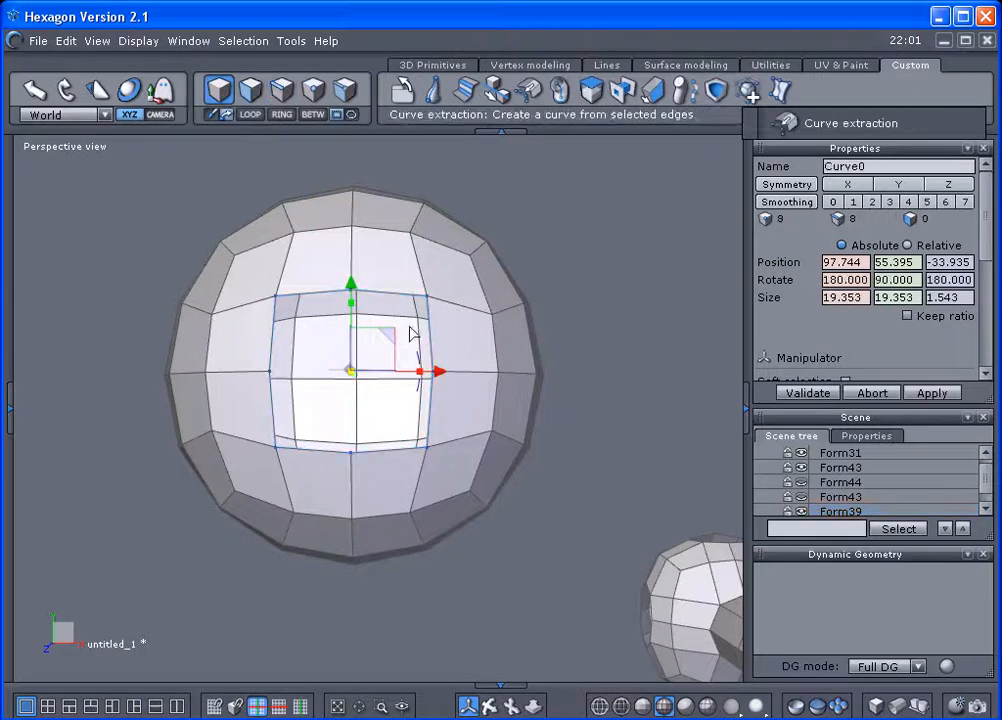
drag(390, 330, 669, 210)
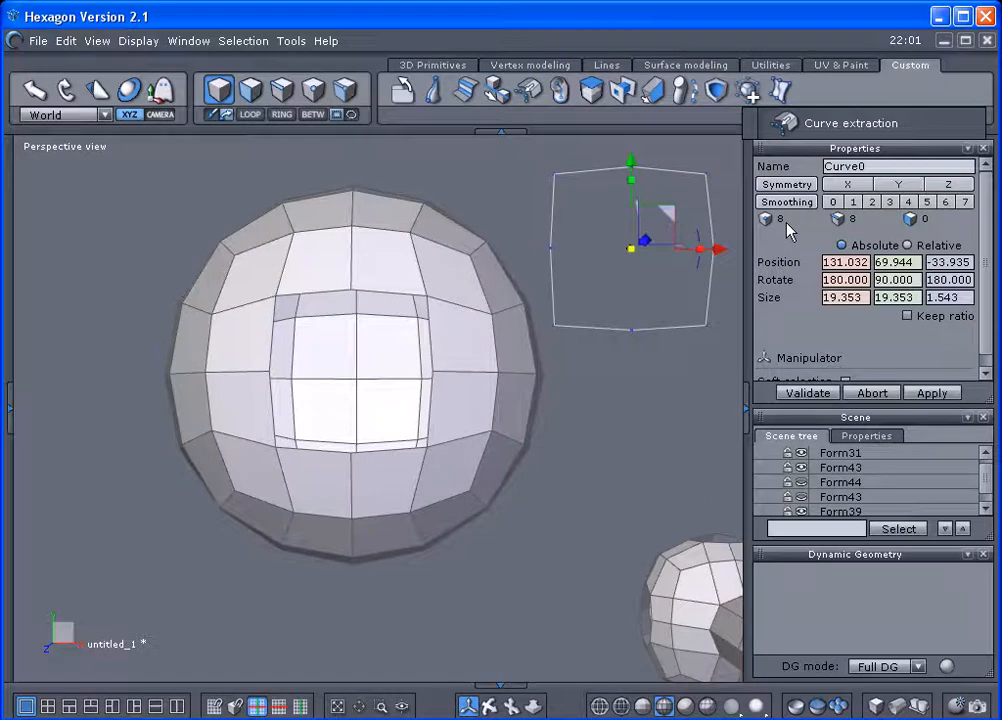
Draw an 8-point circle from diameter between two diagonally opposite corners of the sphere's opening and validate it.
click(604, 65)
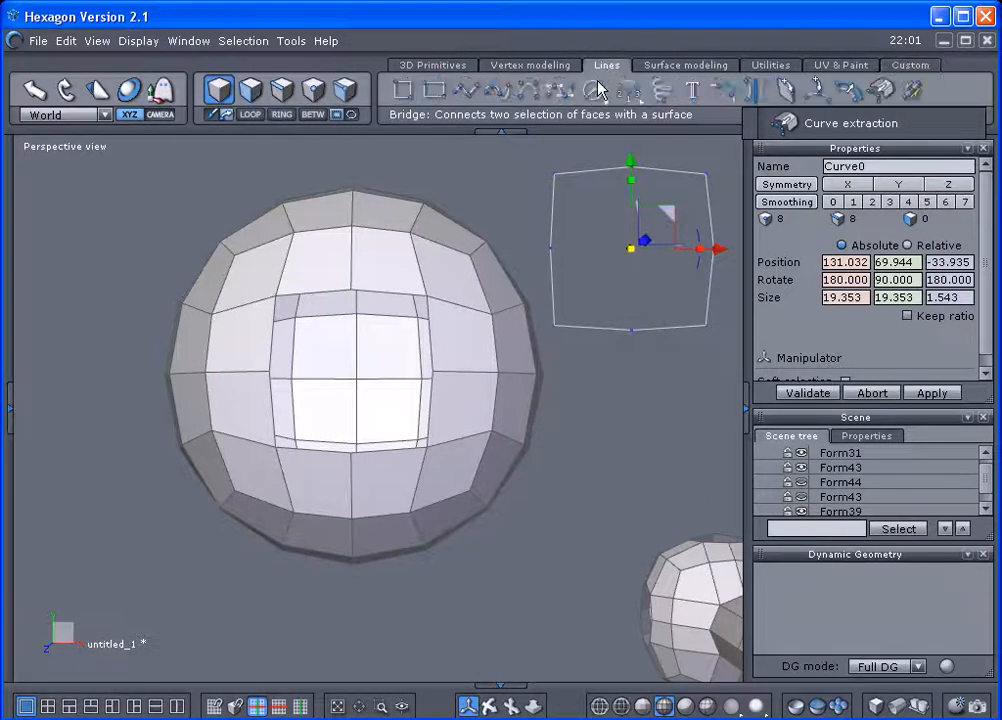
click(594, 91)
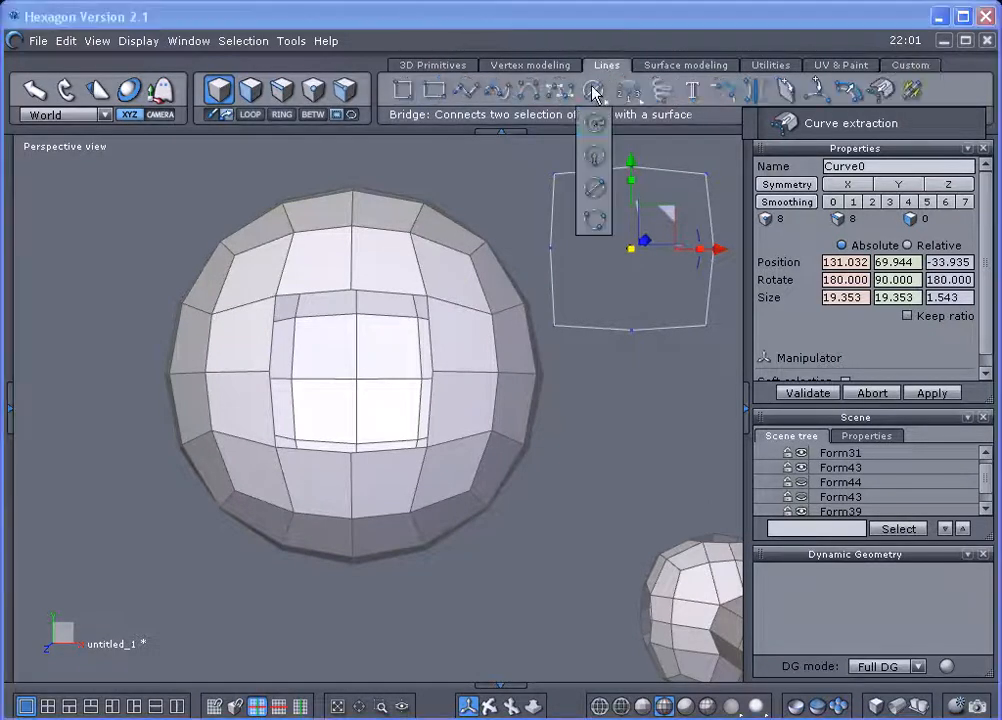
click(593, 191)
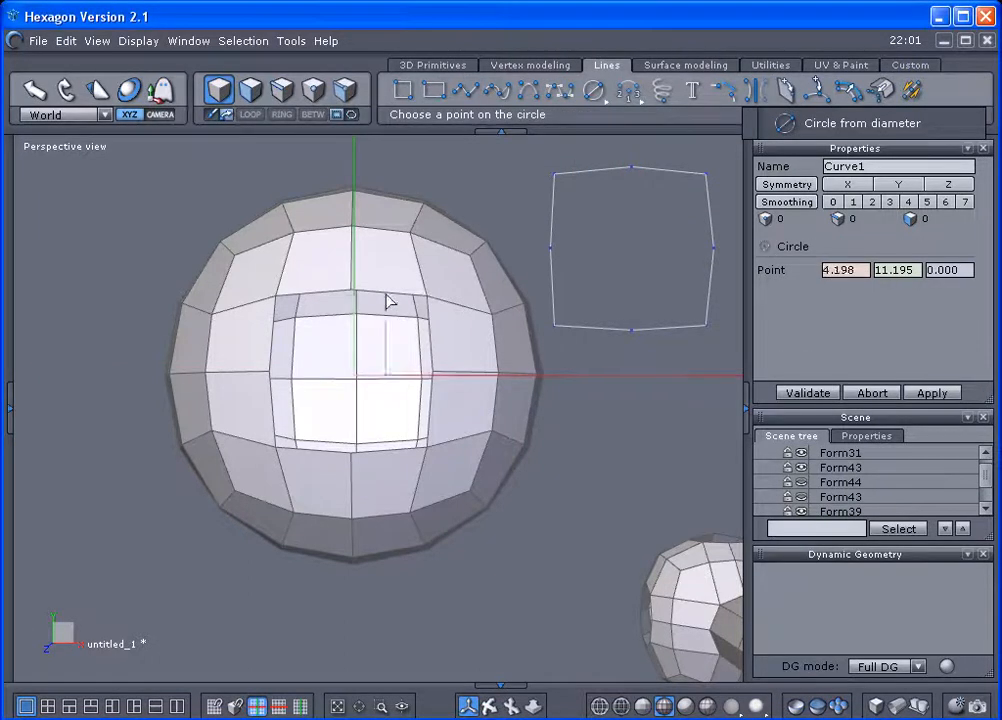
scroll(286, 303, up, 2)
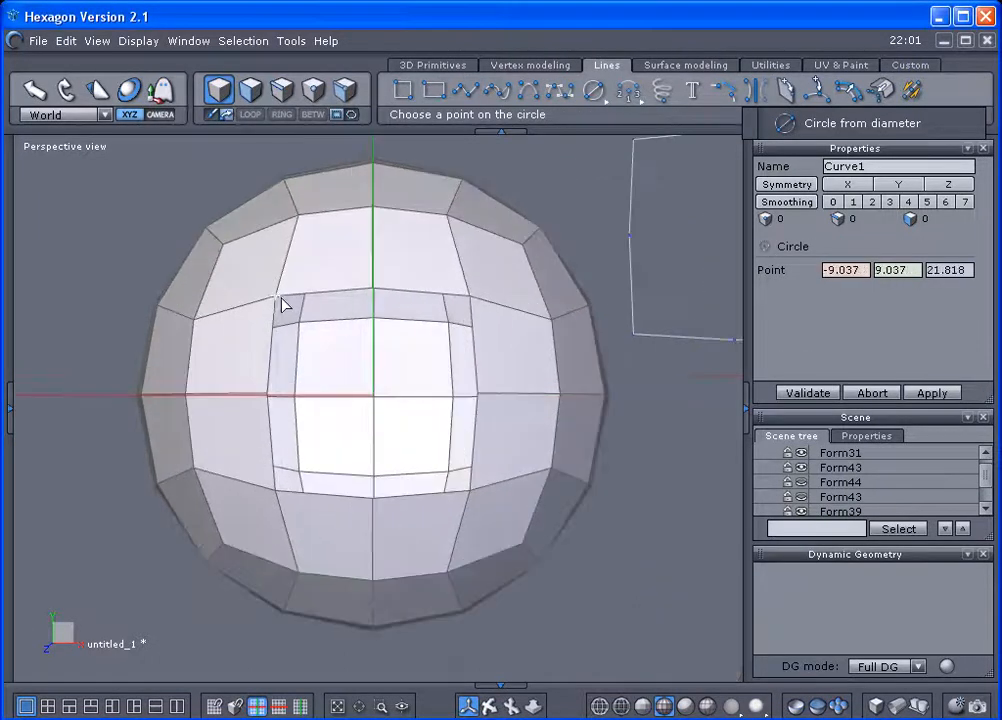
click(276, 297)
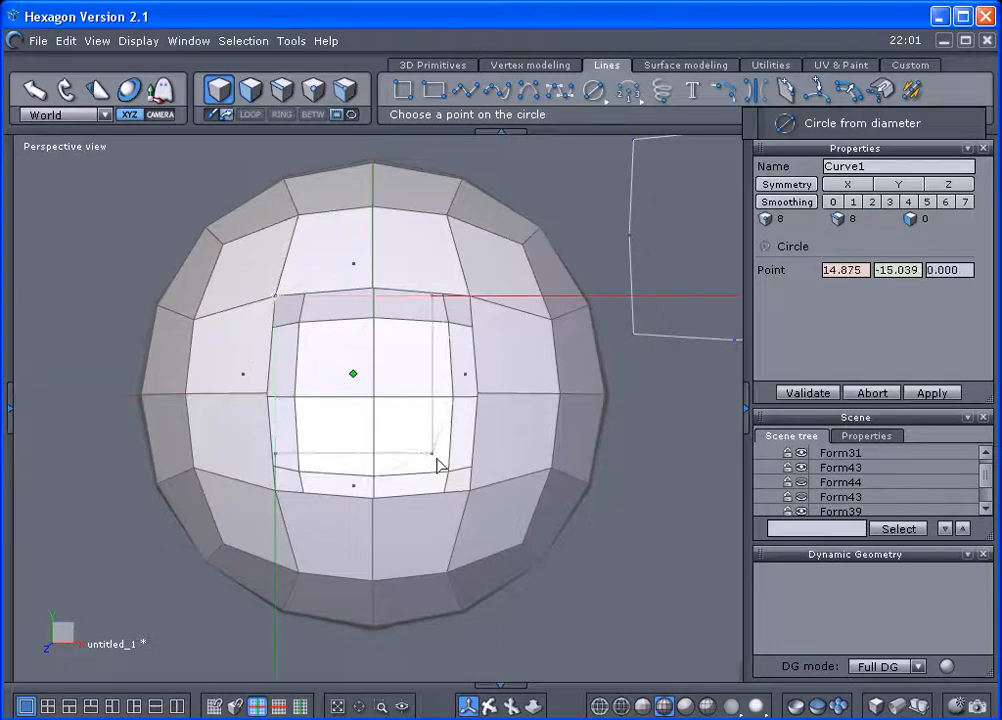
click(471, 494)
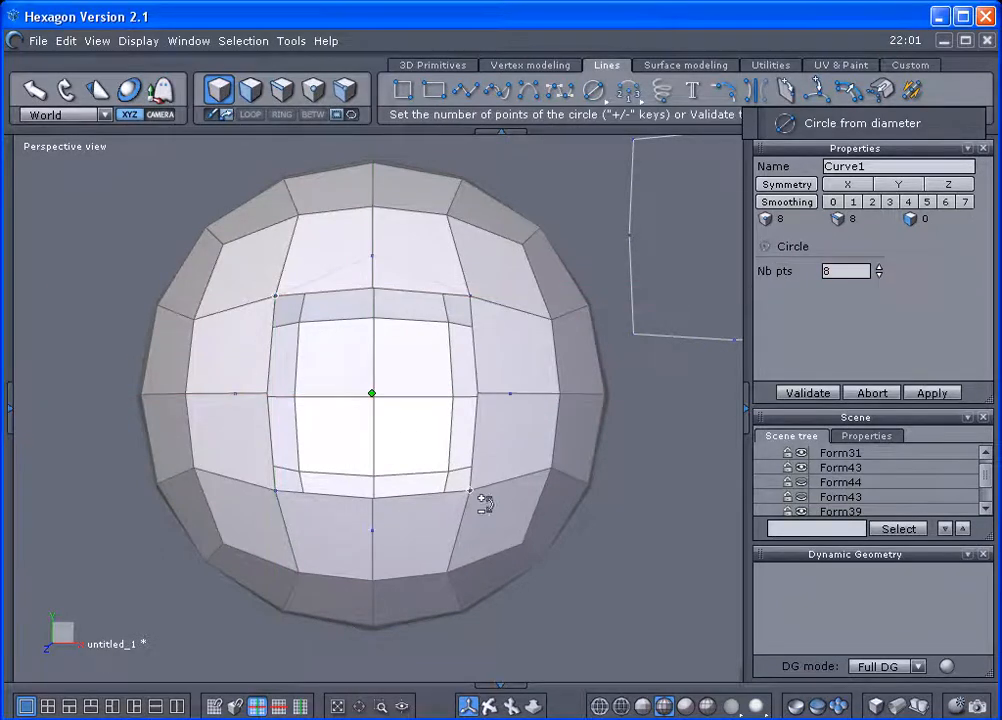
drag(879, 273, 879, 232)
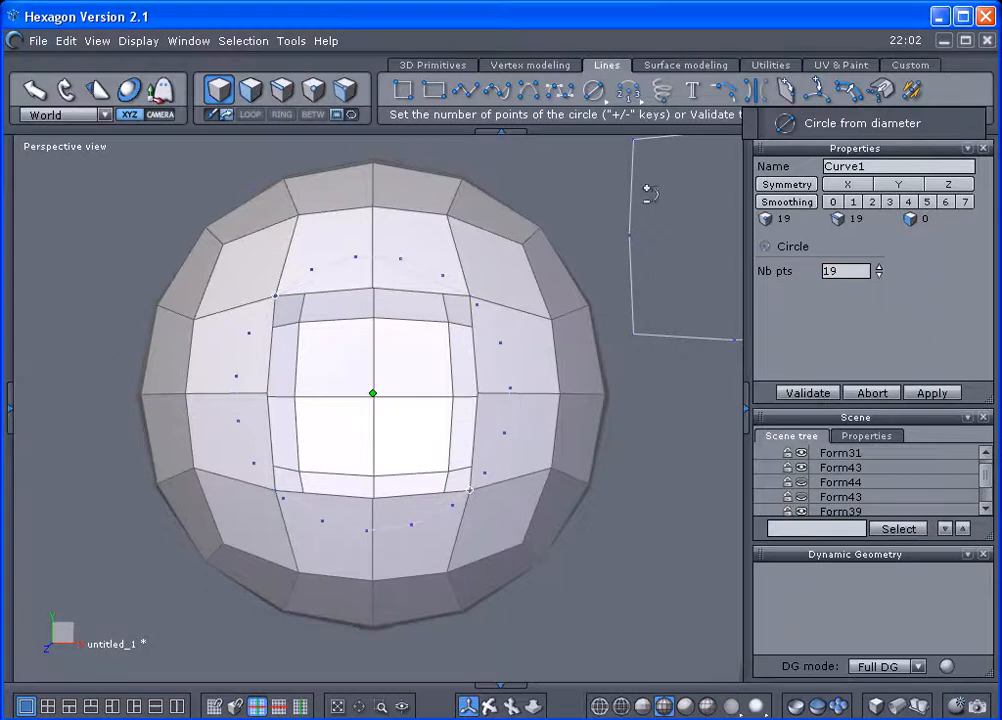
drag(878, 270, 878, 298)
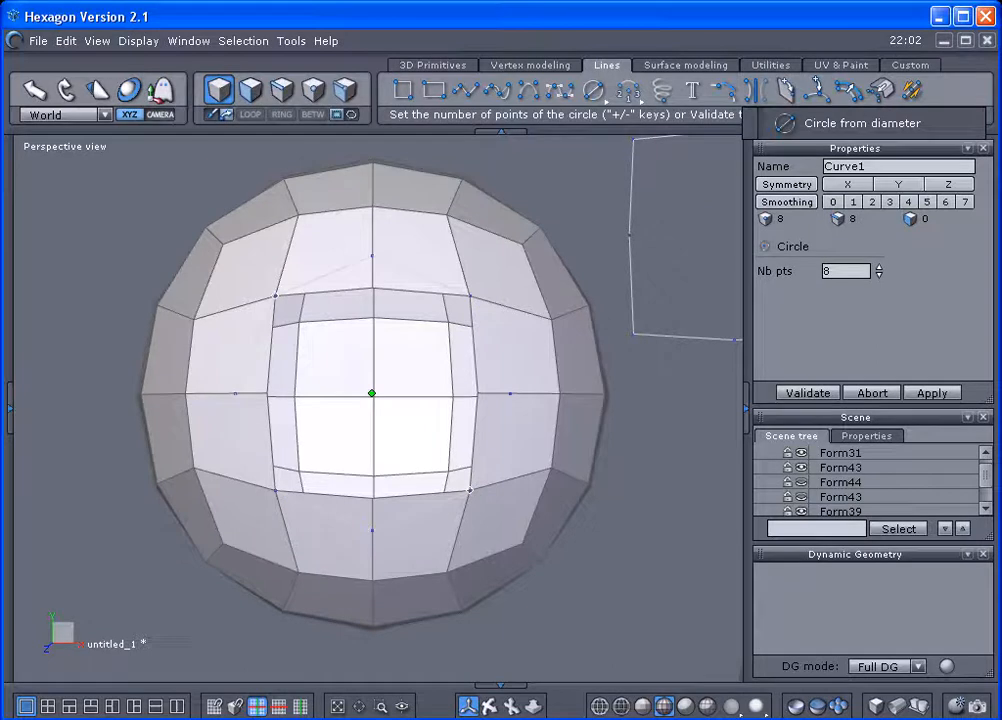
click(808, 392)
Select the top middle point of the opening on the sphere mesh.
scroll(555, 360, up, 2)
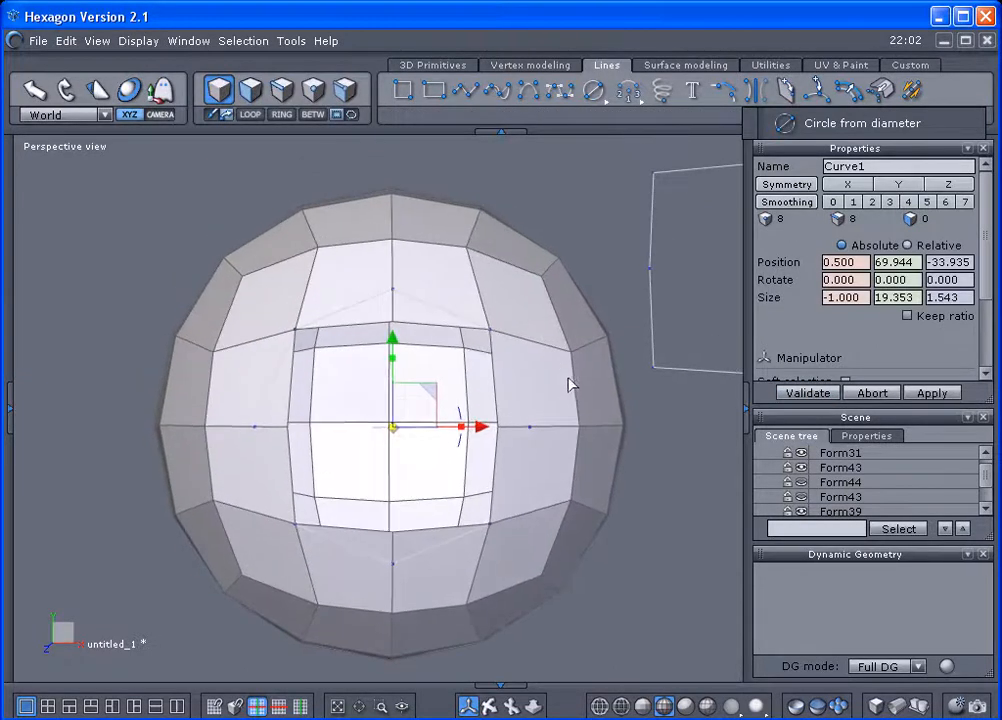
click(465, 230)
scroll(463, 233, up, 2)
middle_drag(462, 232, 463, 212)
click(315, 94)
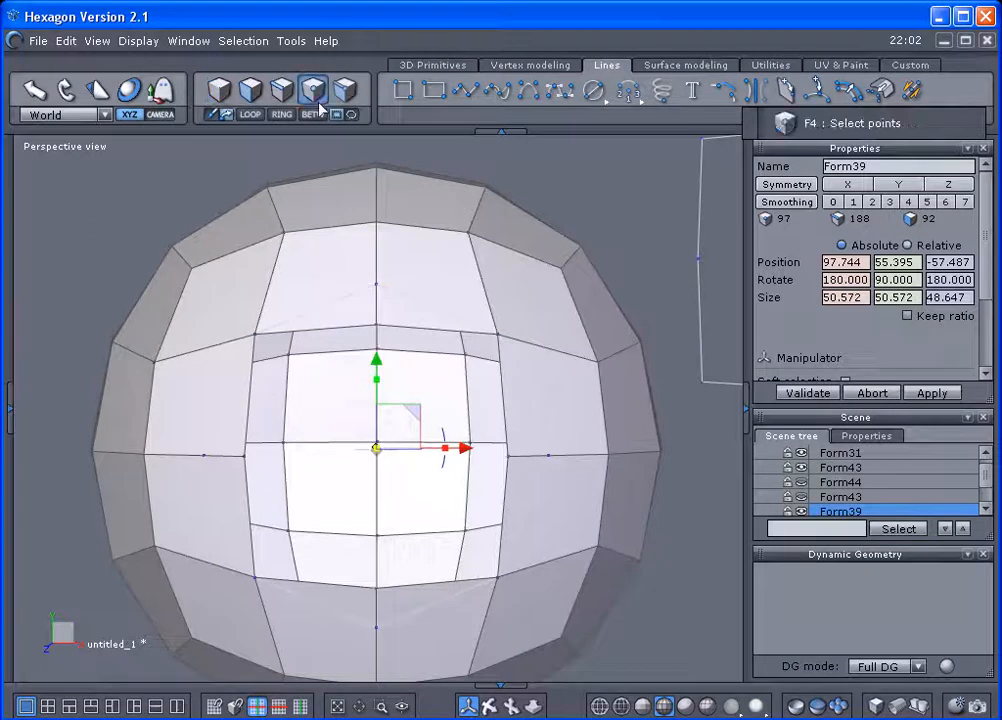
click(378, 329)
scroll(387, 334, up, 1)
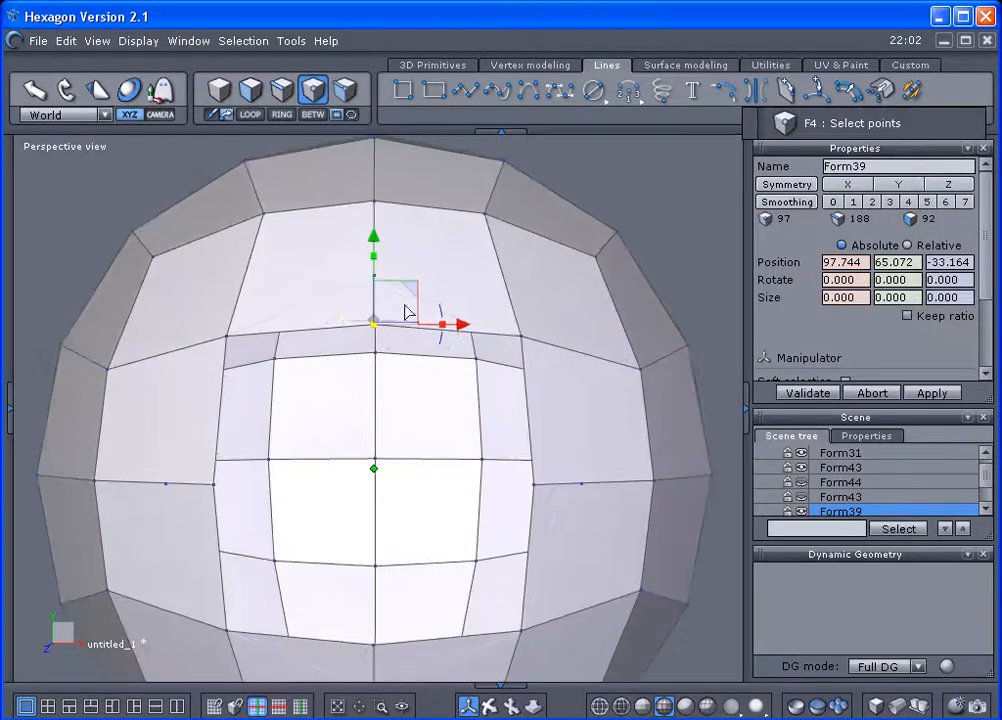
drag(414, 291, 416, 262)
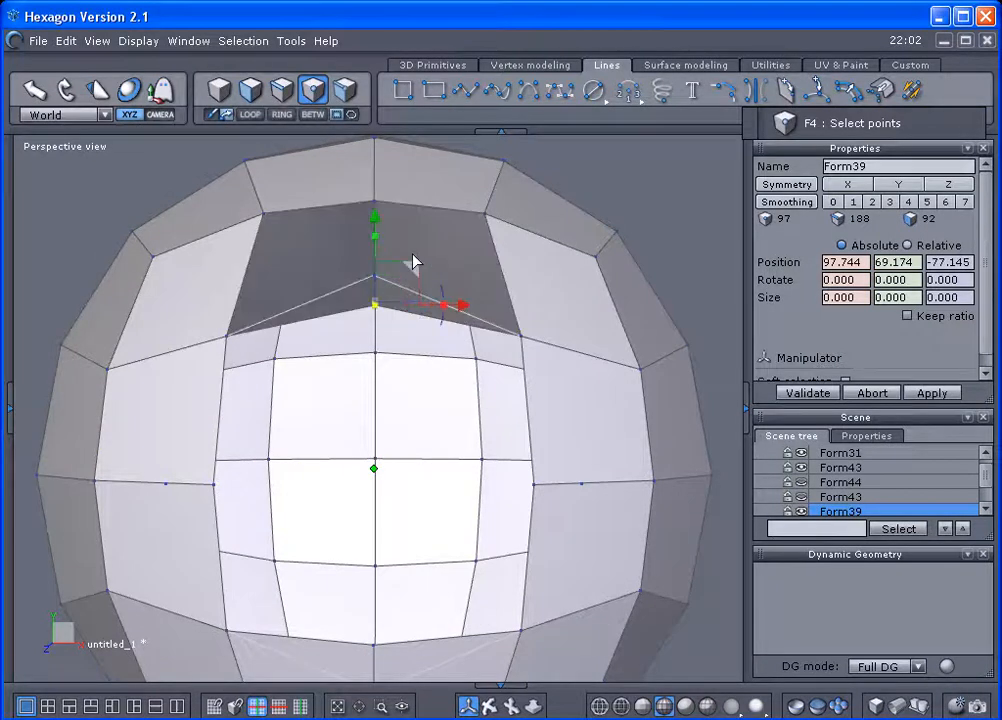
scroll(413, 262, down, 2)
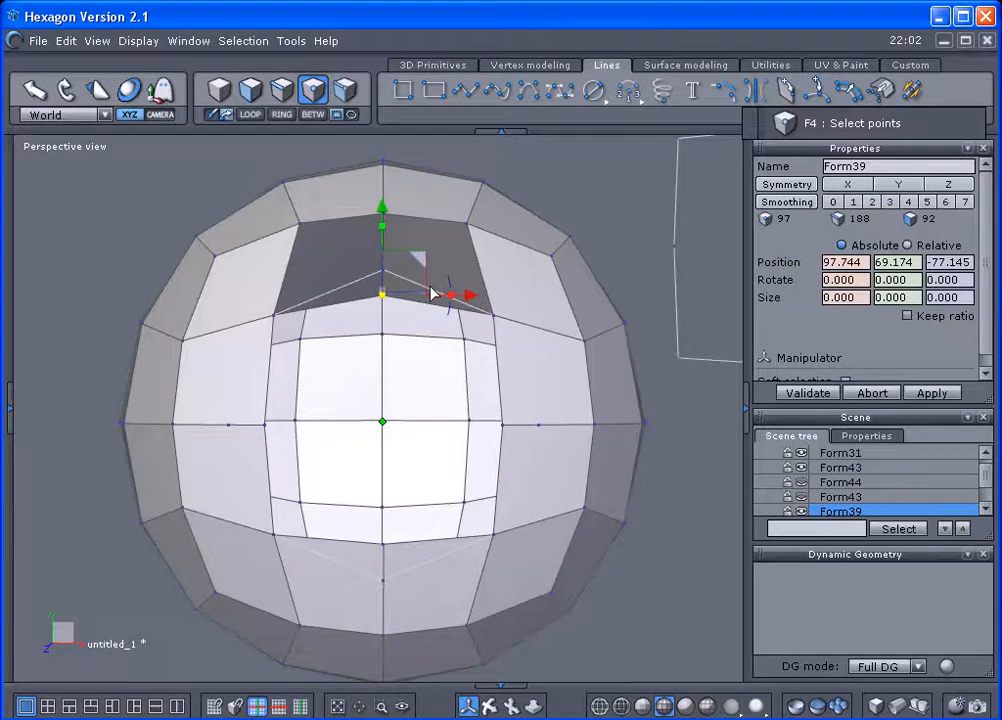
key(ctrl+z)
Move the opening's top and bottom middle points onto the matching points of the 8-point circle.
middle_drag(443, 293, 441, 324)
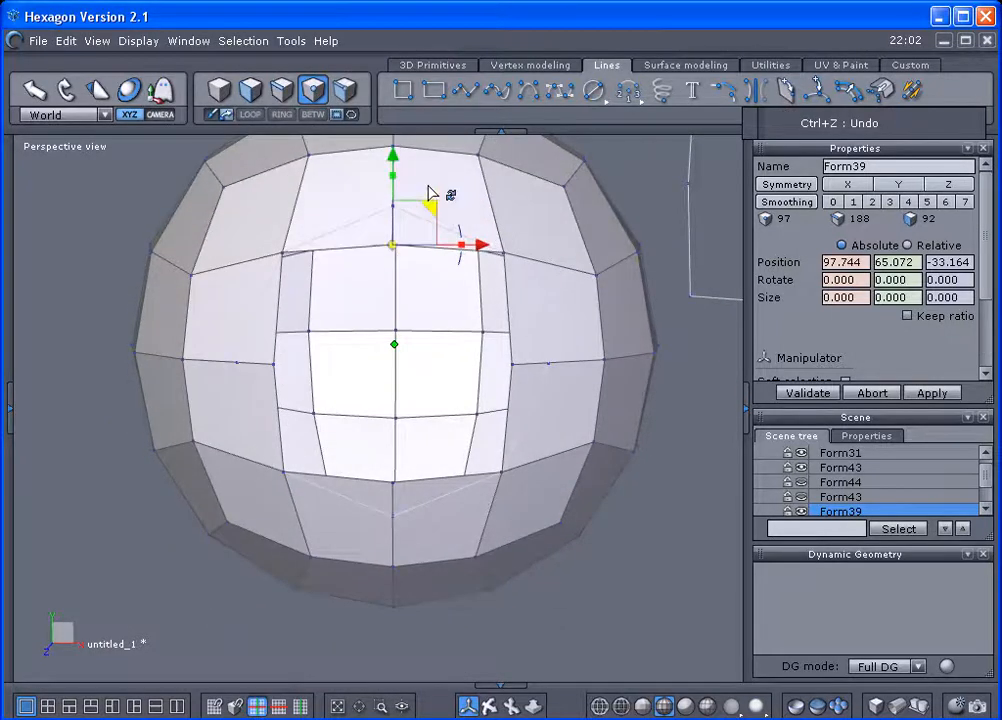
drag(432, 195, 432, 182)
click(392, 485)
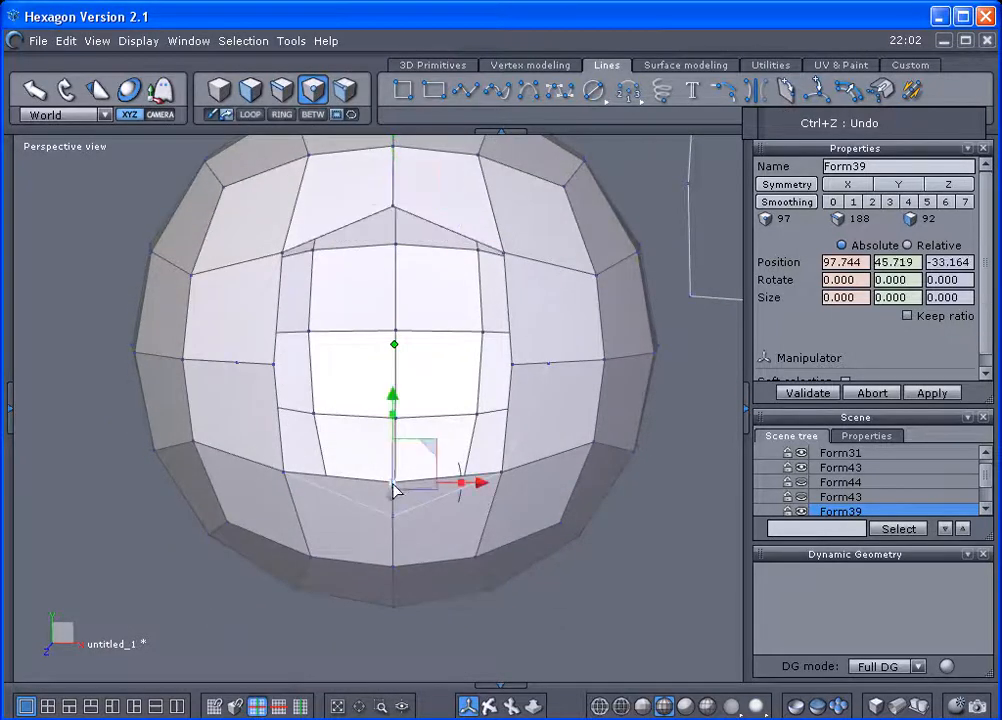
drag(426, 449, 426, 481)
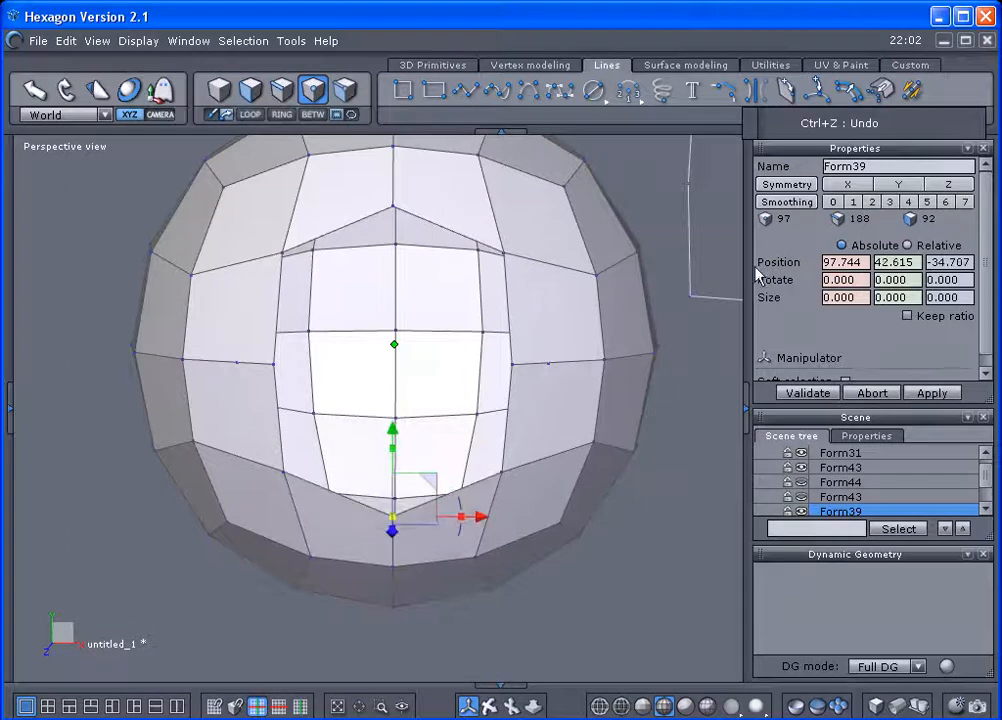
Enable Y symmetry on the sphere and move the opening's two side middle points outward onto the circle's side points.
click(830, 189)
scroll(880, 192, down, 1)
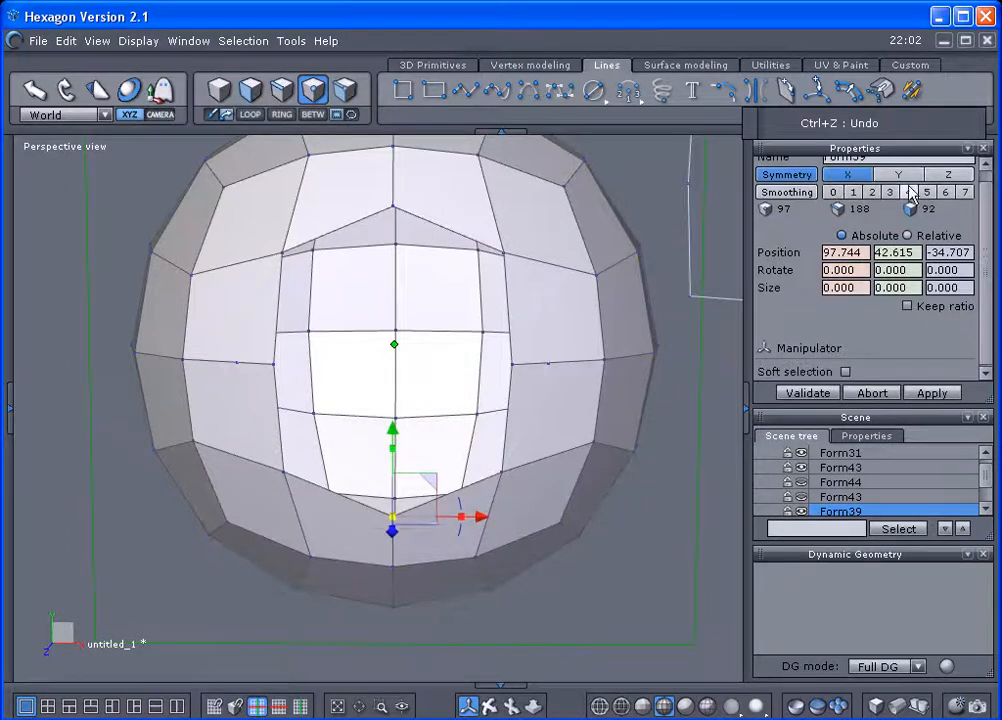
click(945, 174)
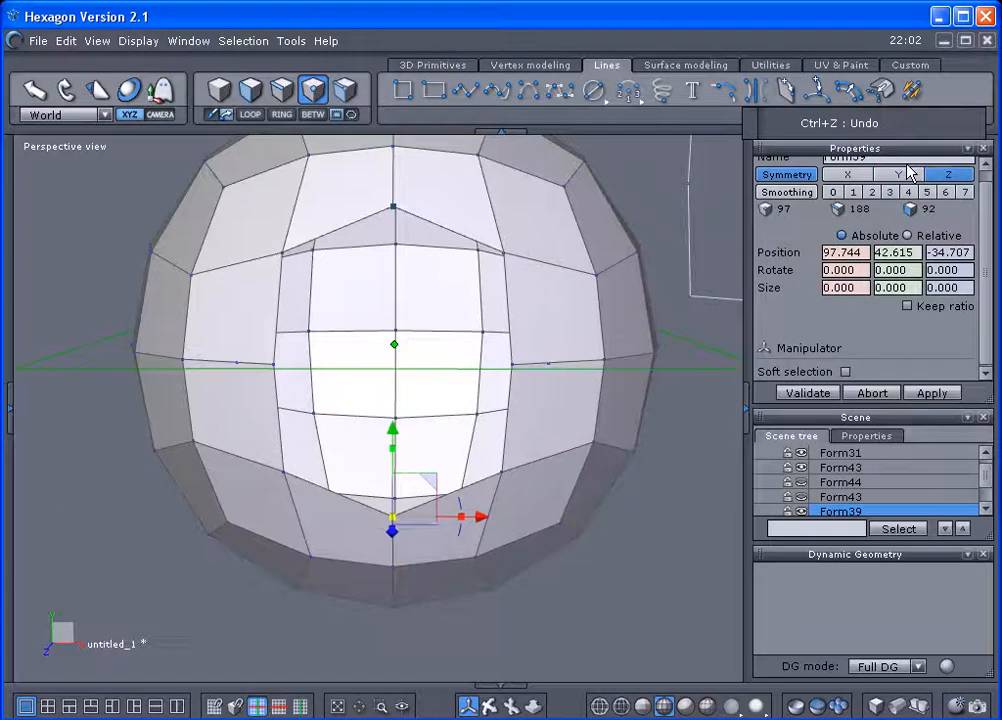
click(903, 180)
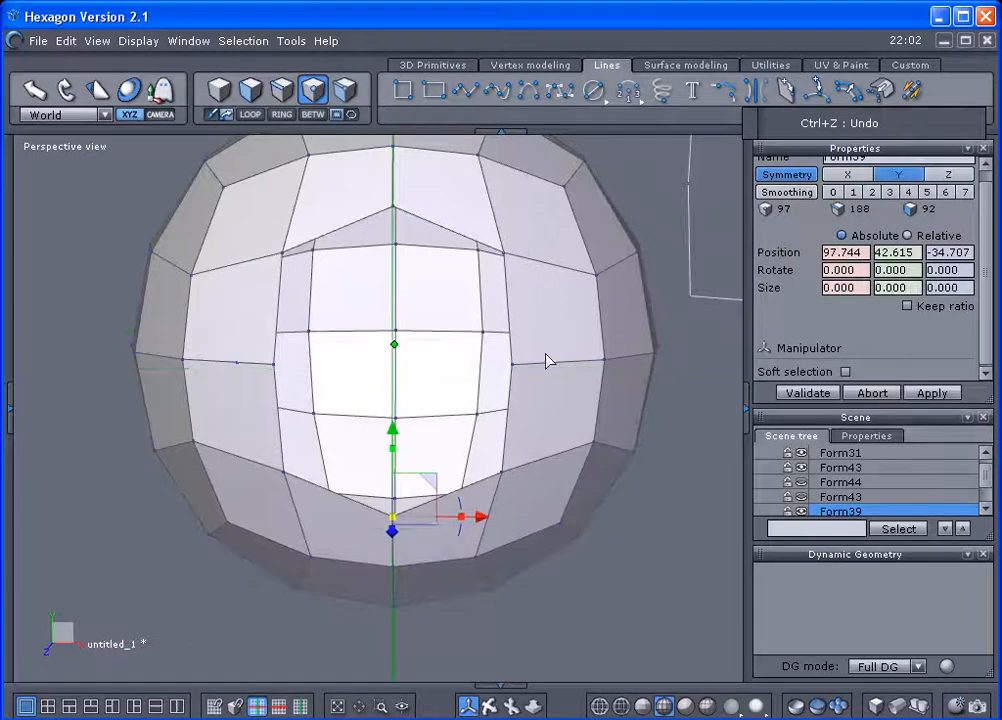
click(515, 369)
drag(548, 338, 586, 330)
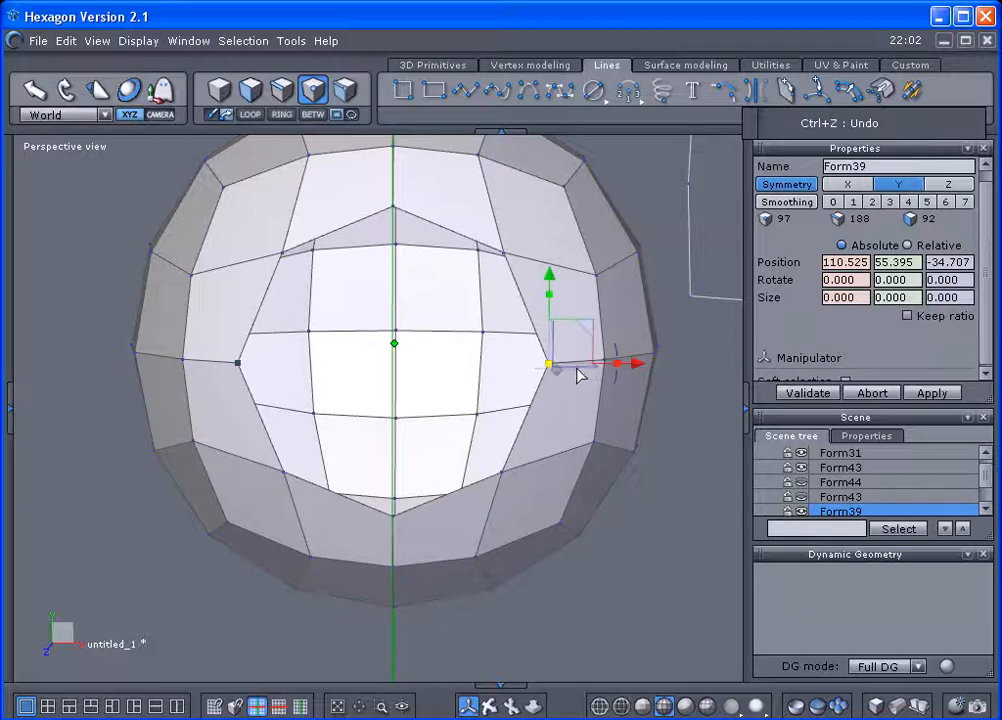
Turn off the sphere's symmetry and set its smoothing to level 2.
click(784, 186)
right_drag(556, 374, 539, 456)
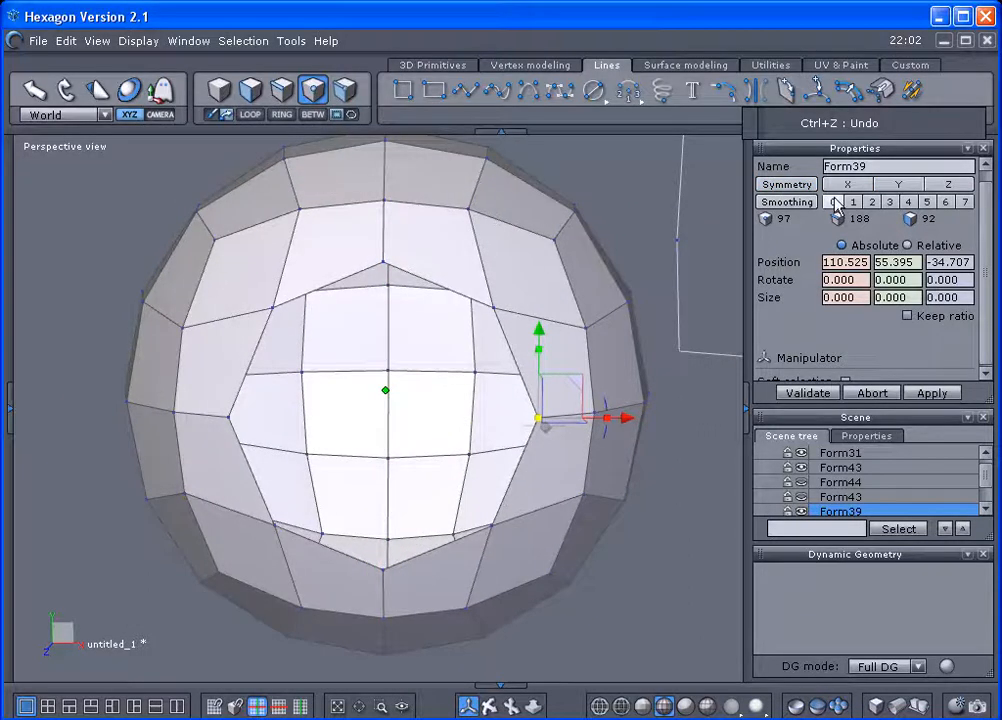
click(870, 203)
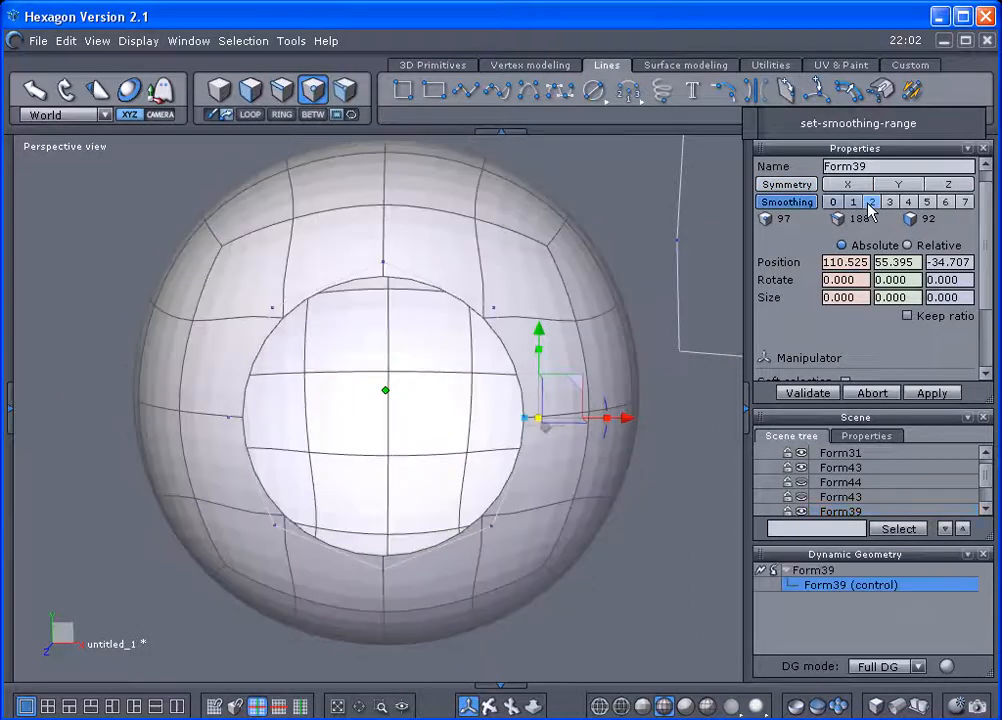
Move the sphere up to about Y 86.8 and the guide circle down to about Y 42.7.
click(220, 90)
scroll(478, 323, down, 1)
scroll(416, 306, down, 1)
scroll(415, 293, down, 1)
drag(414, 260, 413, 140)
middle_drag(491, 336, 486, 443)
drag(408, 237, 409, 182)
click(414, 456)
drag(414, 389, 410, 448)
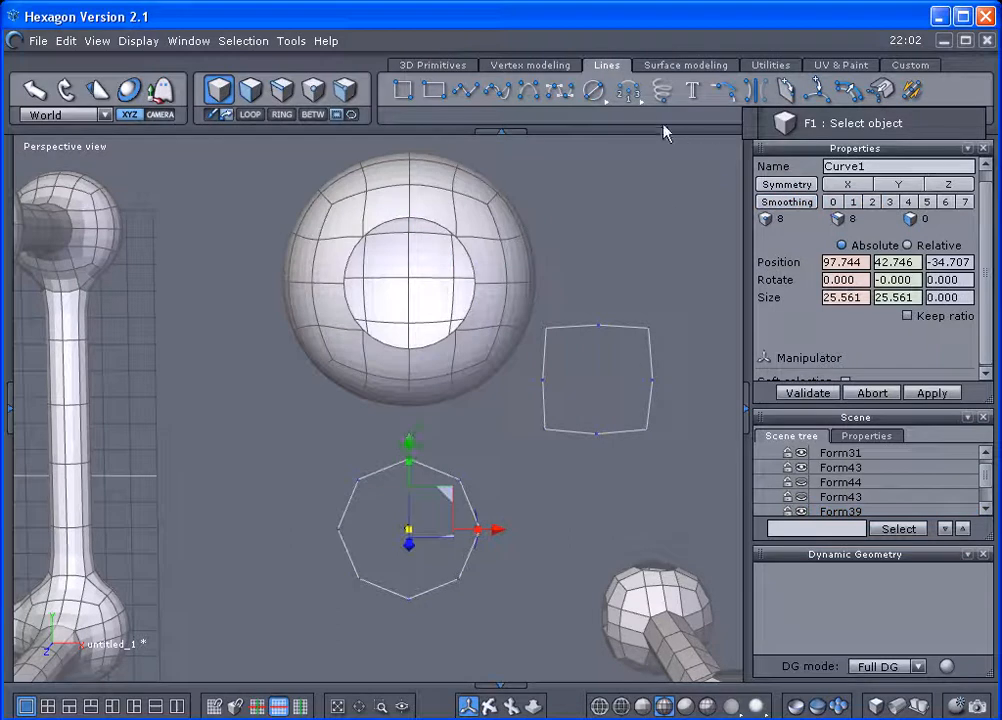
Increase the circle's smoothing to 32 points and move it to about X 100.7, Y 47.4.
click(910, 65)
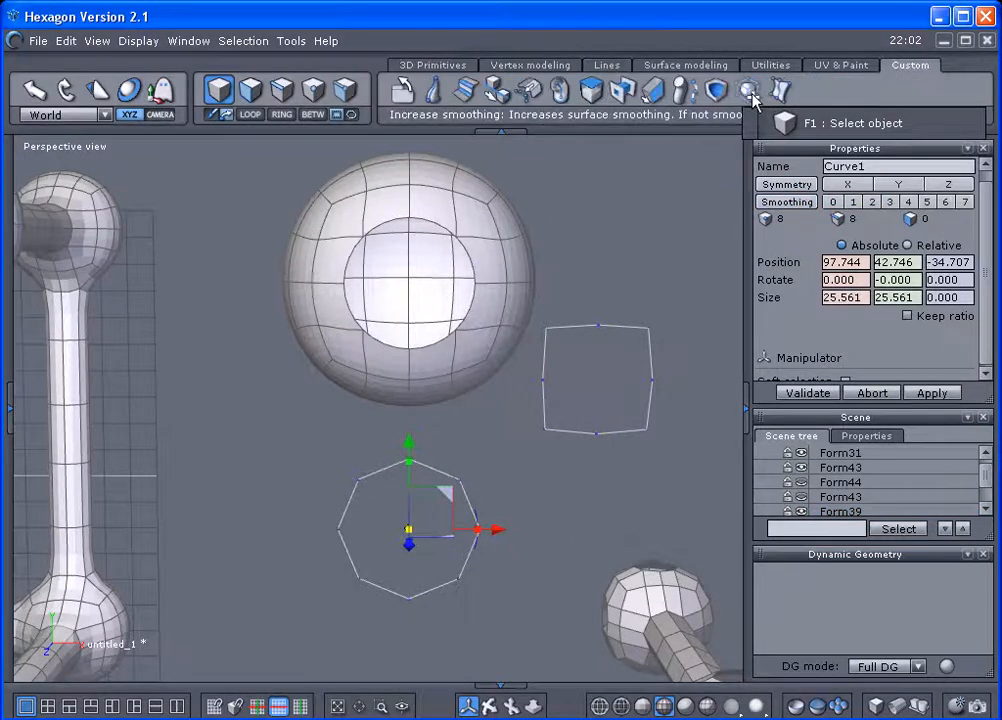
click(750, 93)
click(750, 91)
click(750, 91)
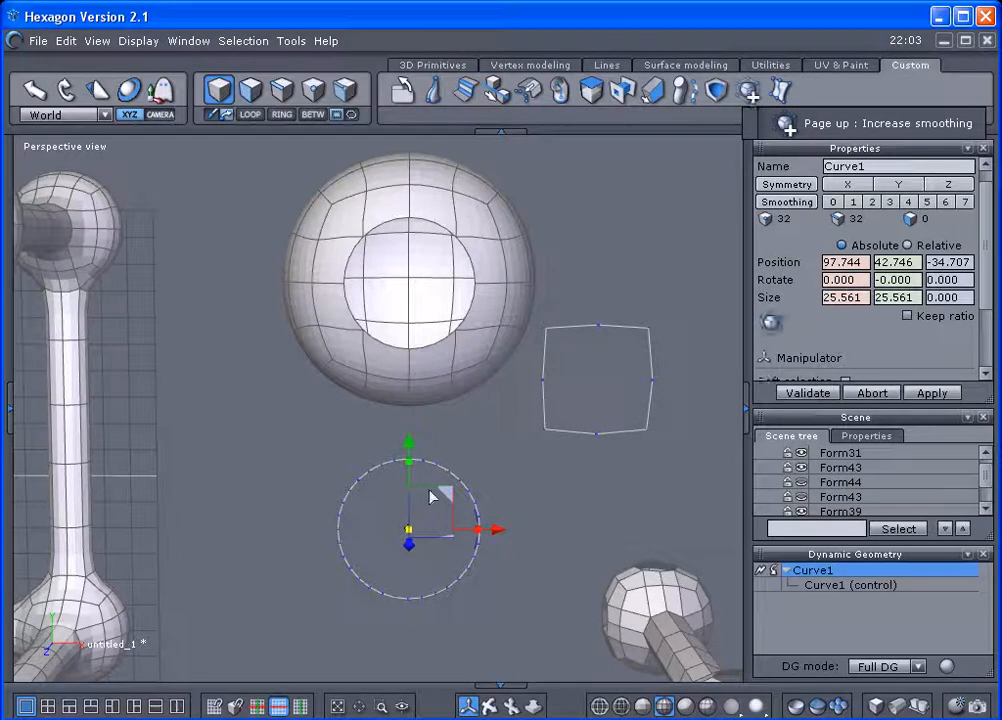
drag(445, 491, 462, 466)
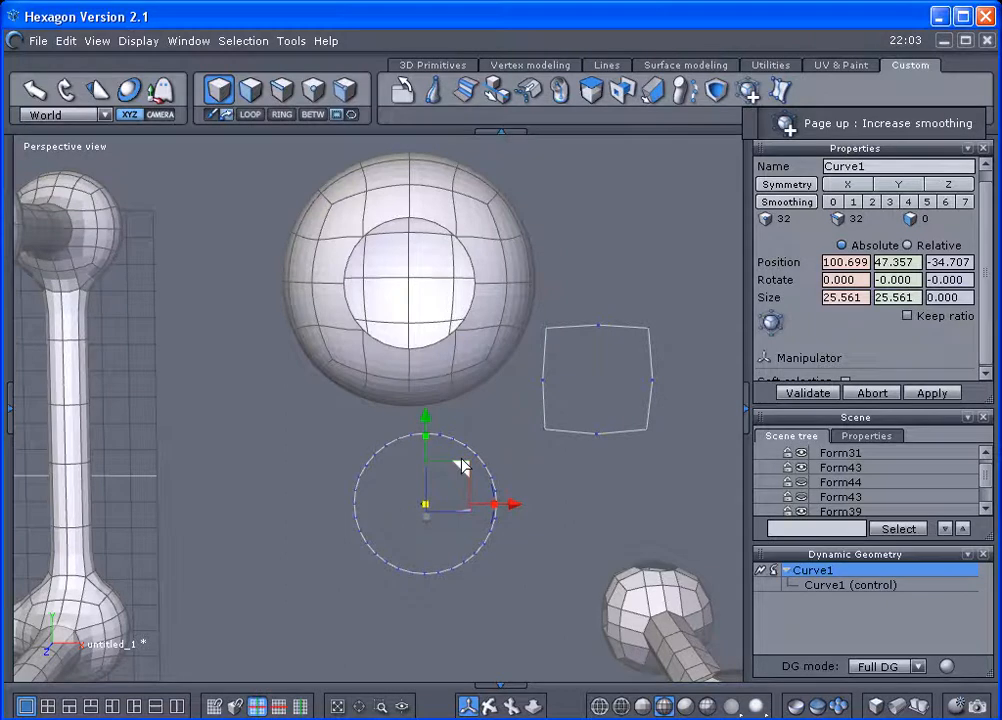
Select the edge loop around the sphere's opening and pull it outward to about Z -25.4.
right_drag(585, 470, 466, 335)
click(481, 323)
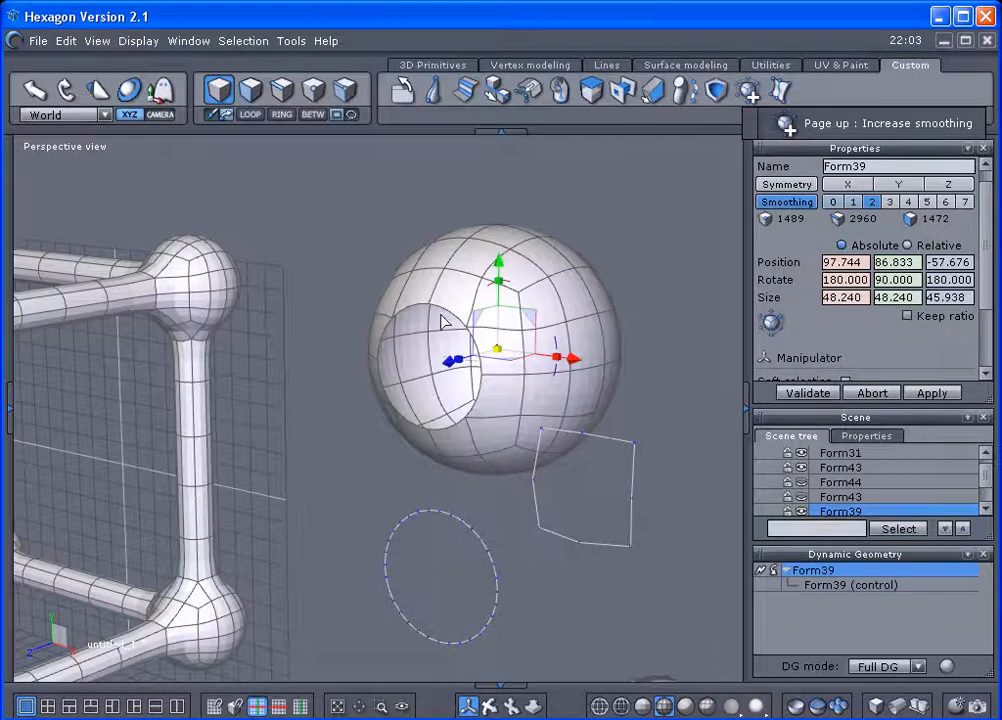
click(282, 92)
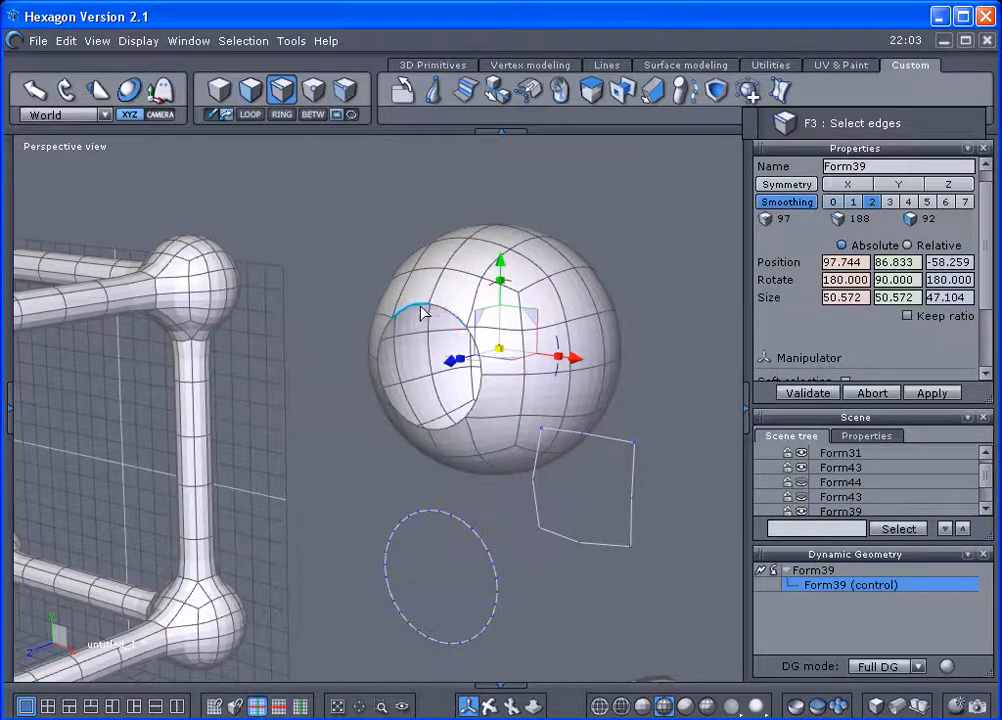
click(257, 117)
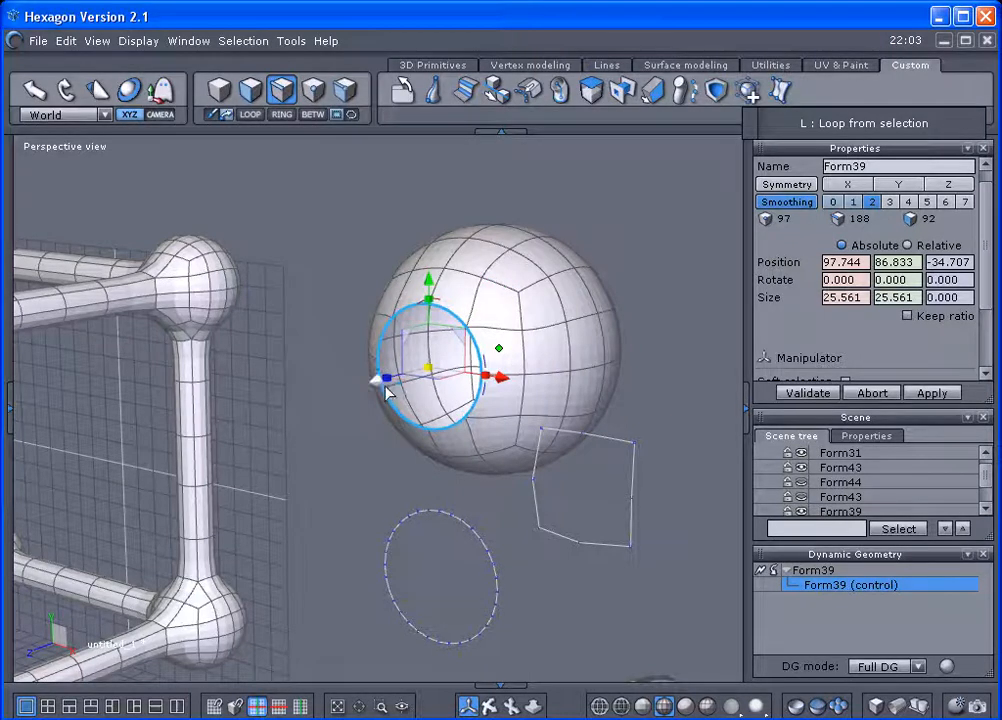
drag(376, 388, 346, 390)
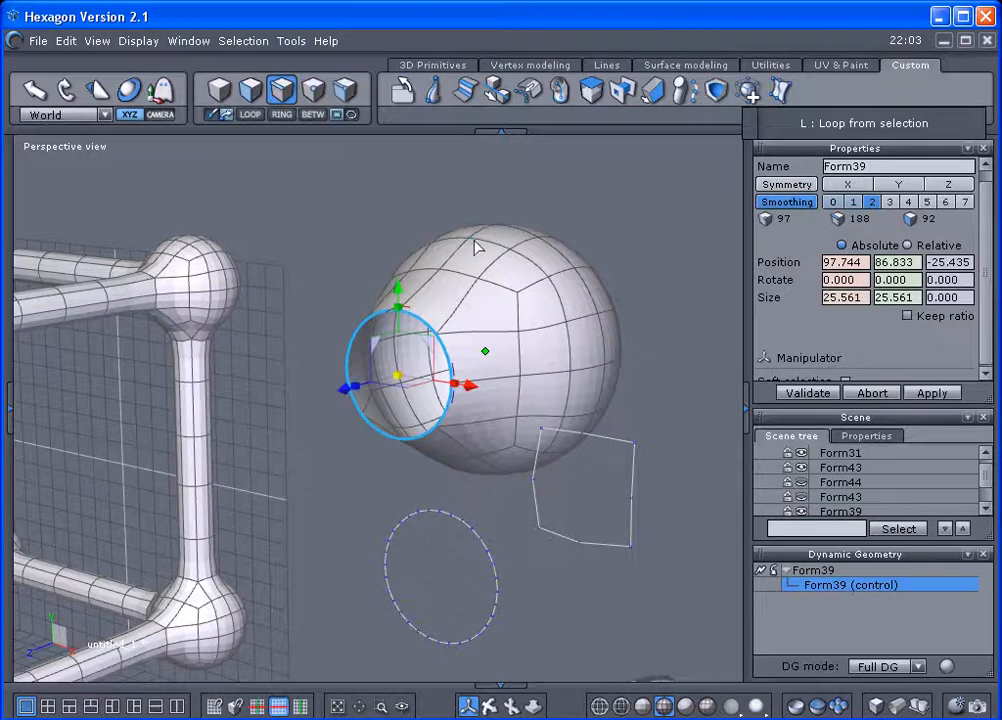
Delete the sphere with the opening, the guide circle and the extracted boundary curve.
scroll(470, 374, down, 3)
middle_drag(472, 466, 461, 301)
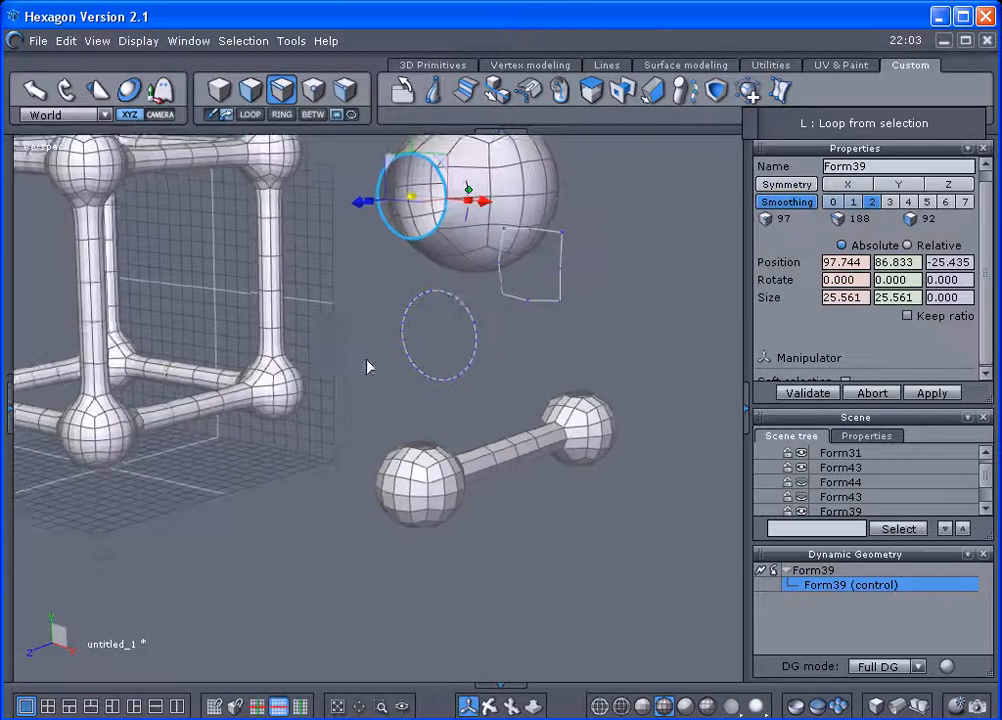
right_drag(369, 367, 622, 367)
scroll(463, 422, up, 3)
scroll(463, 422, down, 3)
middle_drag(463, 422, 487, 575)
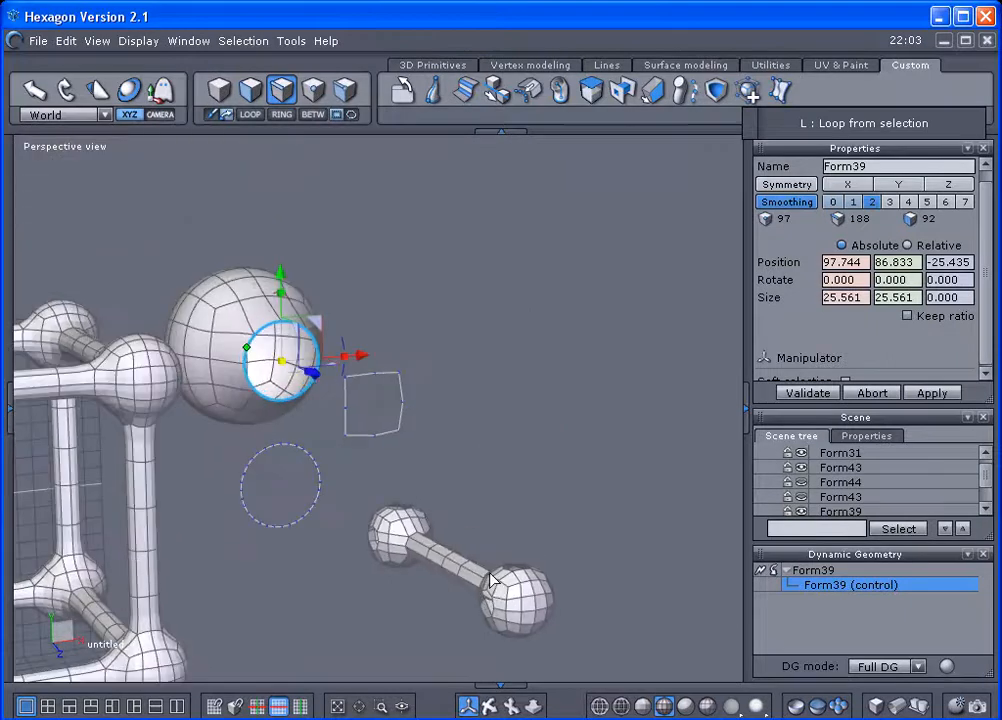
click(217, 92)
key(Delete)
click(277, 474)
key(Delete)
click(357, 418)
key(Delete)
Duplicate the low-poly dumbbell in place.
middle_drag(499, 485, 351, 476)
scroll(350, 473, up, 3)
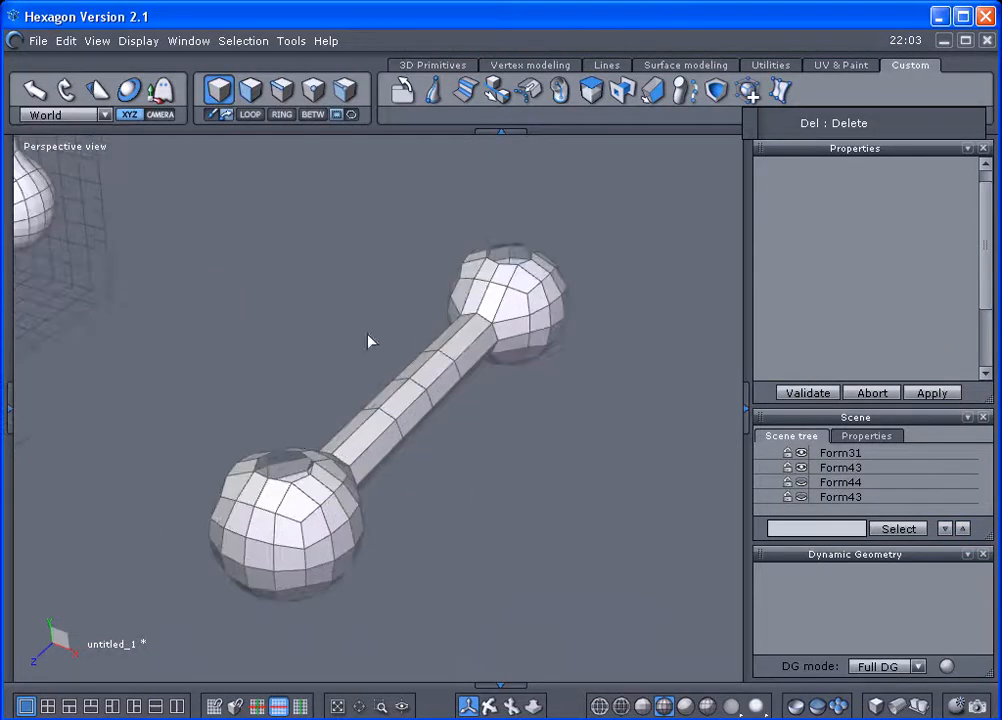
middle_drag(535, 476, 532, 567)
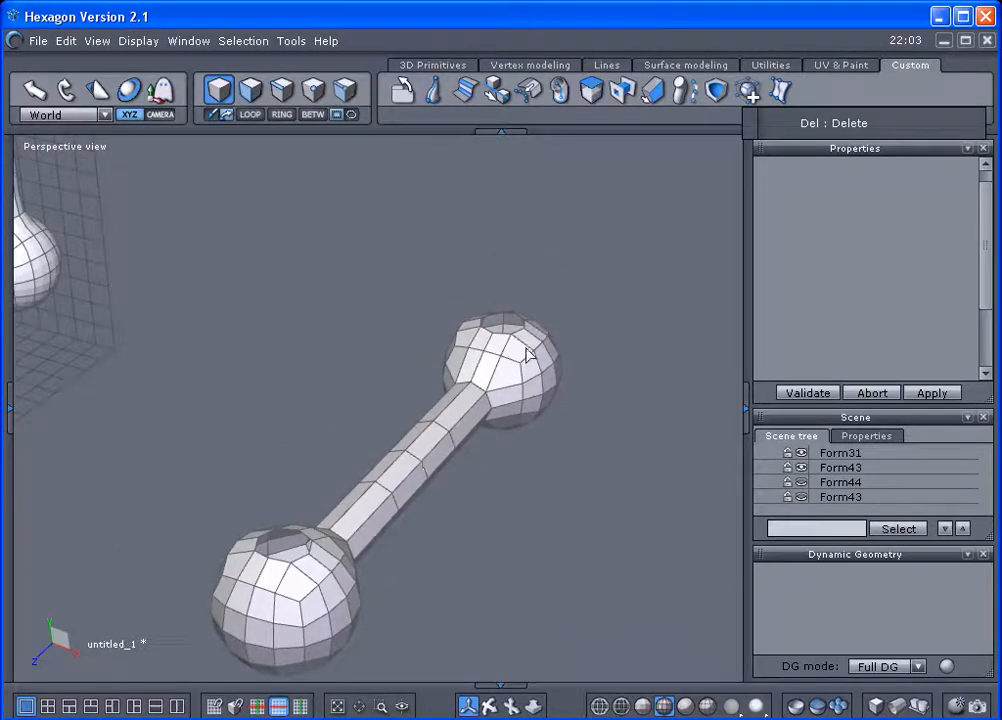
middle_drag(340, 582, 376, 447)
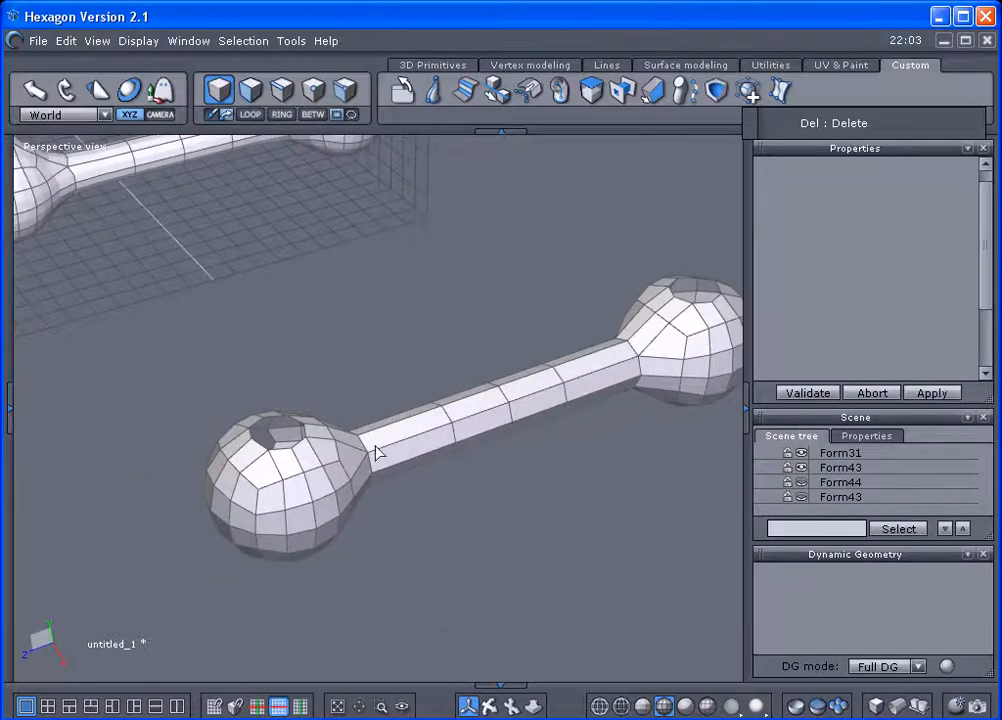
scroll(376, 447, down, 2)
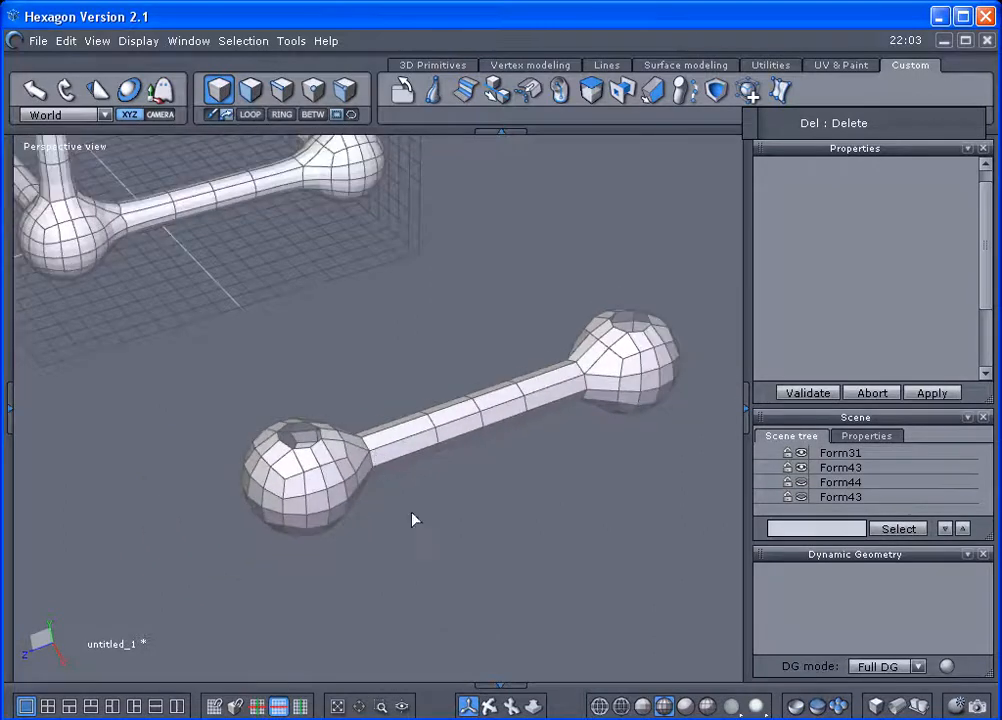
click(441, 426)
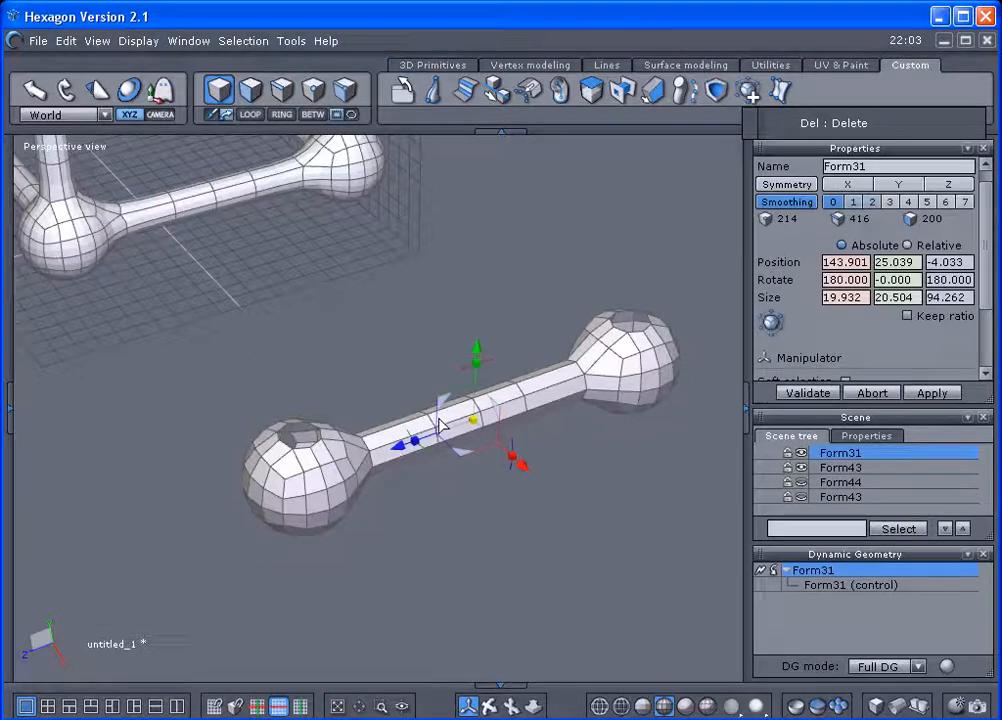
key(ctrl+c)
key(ctrl+v)
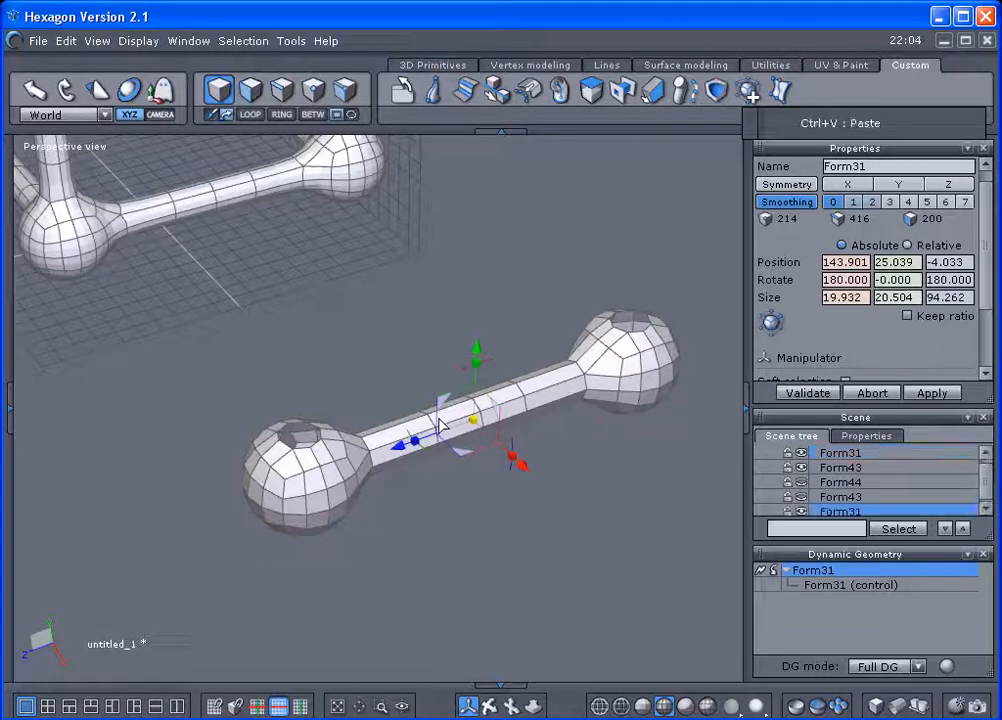
Set the dumbbell copy's pivot point on the bottom centre vertex of its near end ball.
middle_drag(441, 426, 393, 281)
right_click(380, 405)
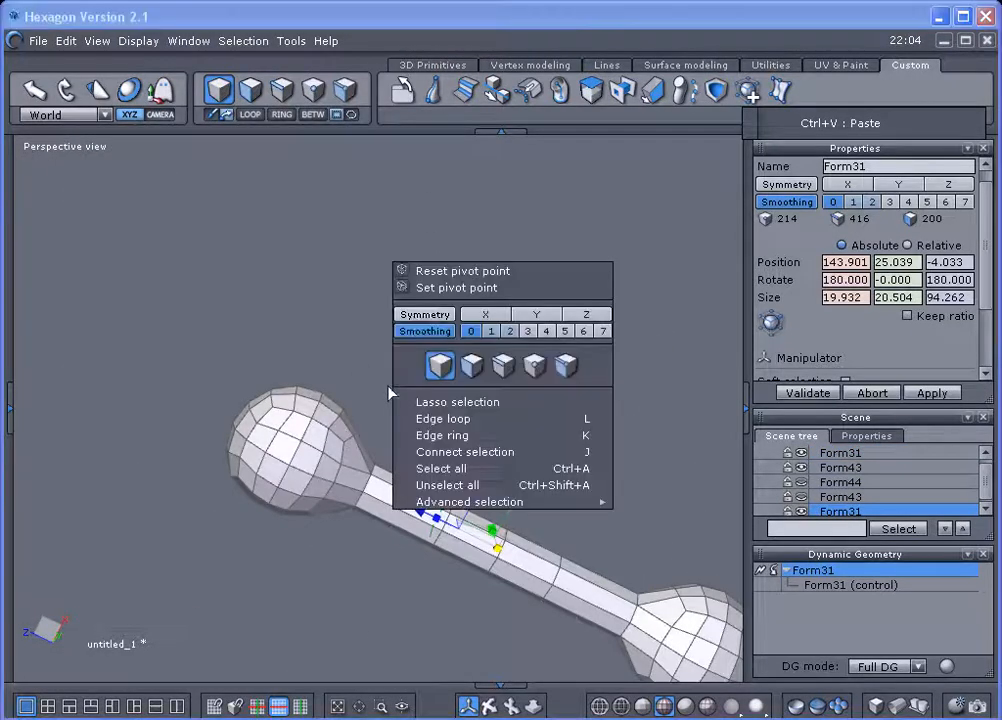
click(424, 288)
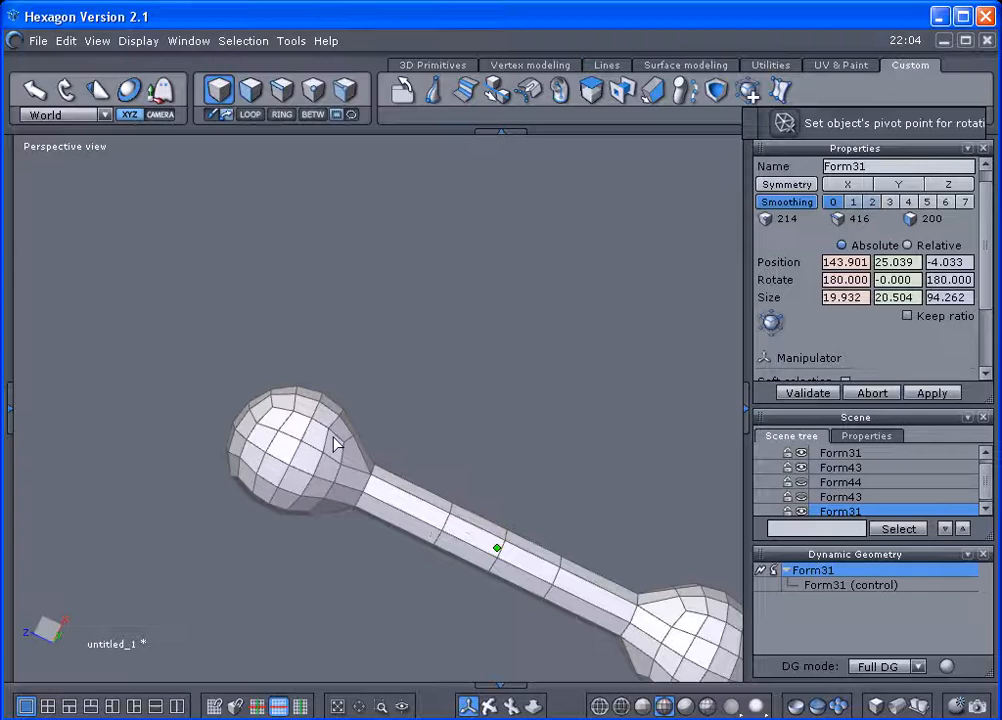
click(297, 473)
Rotate the dumbbell copy about its vertical axis to Y 270°, forming a right angle with the original at the shared end ball.
middle_drag(412, 362, 352, 671)
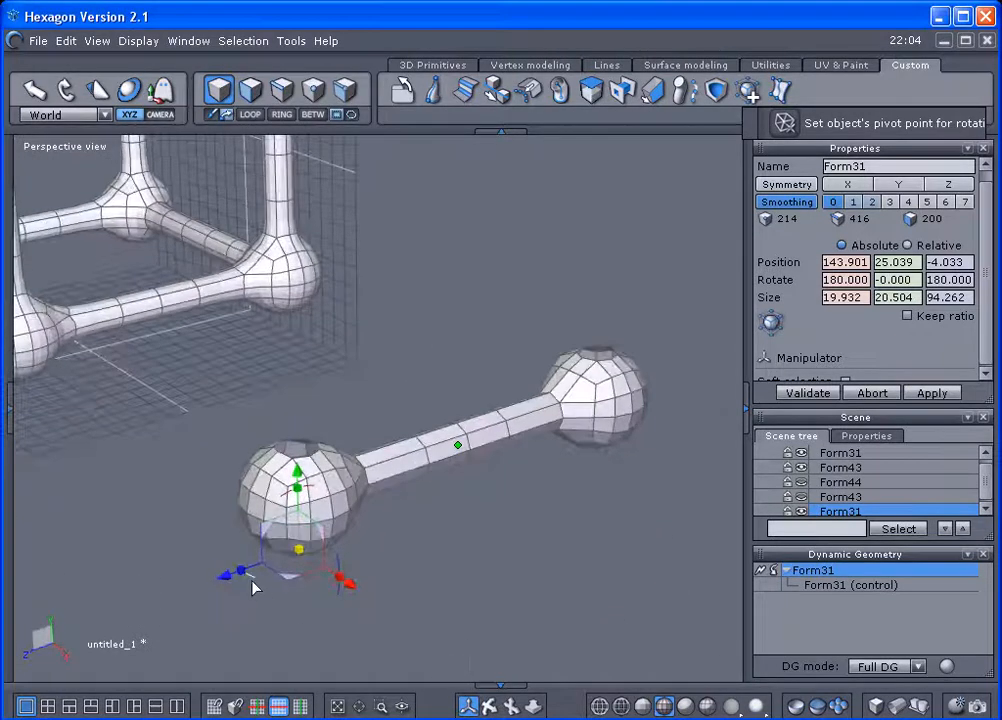
drag(254, 586, 351, 577)
middle_drag(280, 595, 467, 568)
middle_drag(293, 483, 248, 597)
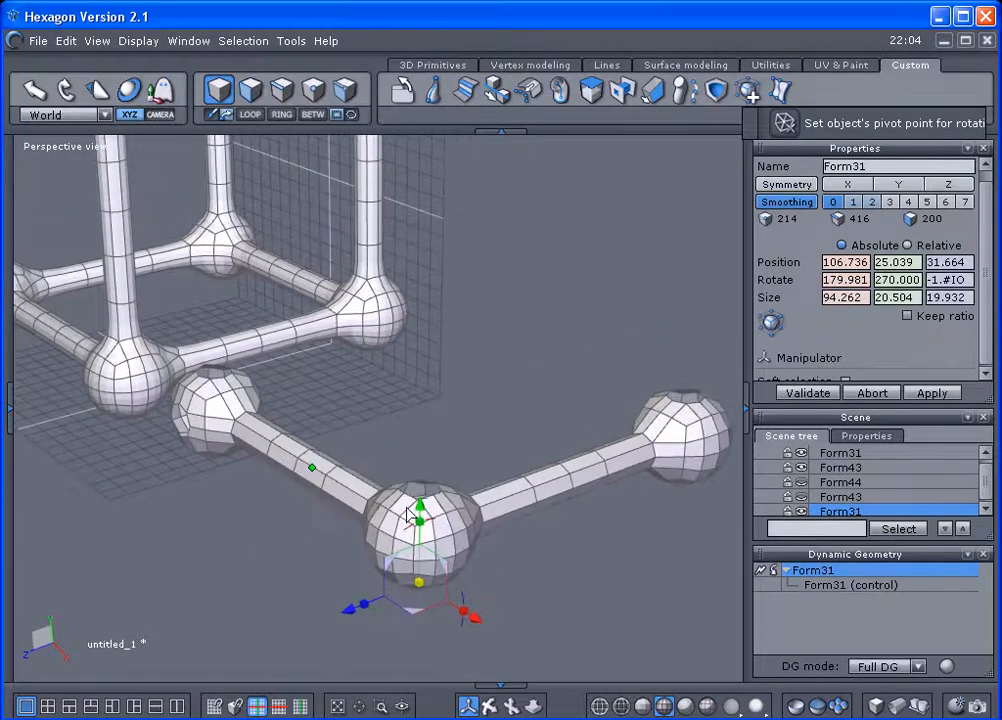
scroll(407, 512, up, 4)
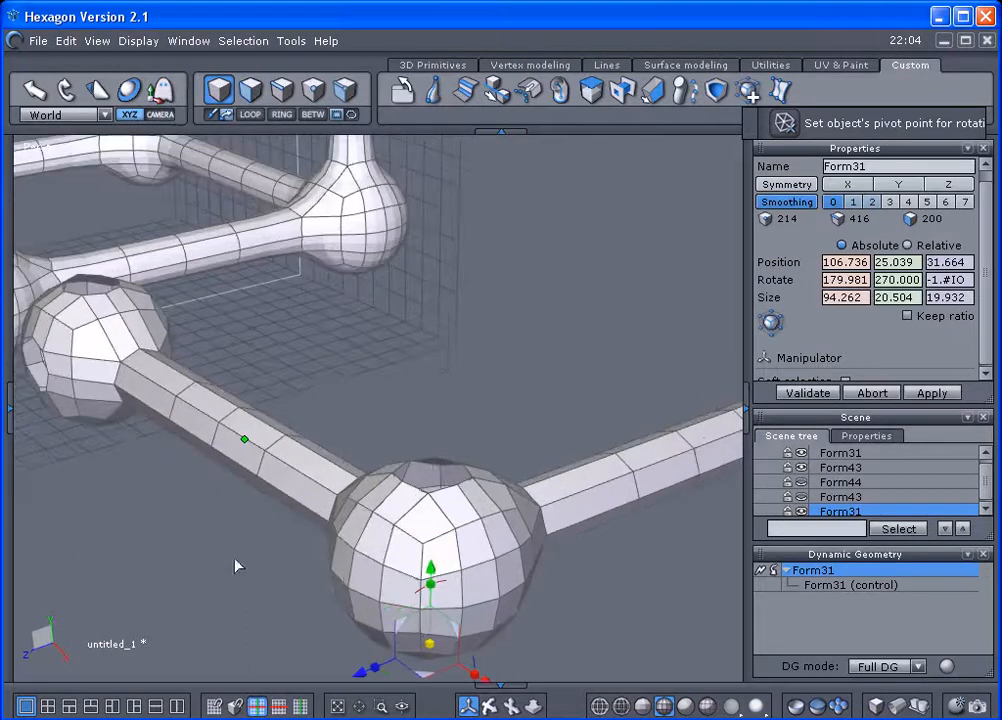
Set the dumbbell copy's pivot point on the bottom centre vertex of its far end ball.
right_drag(214, 555, 347, 407)
right_click(313, 549)
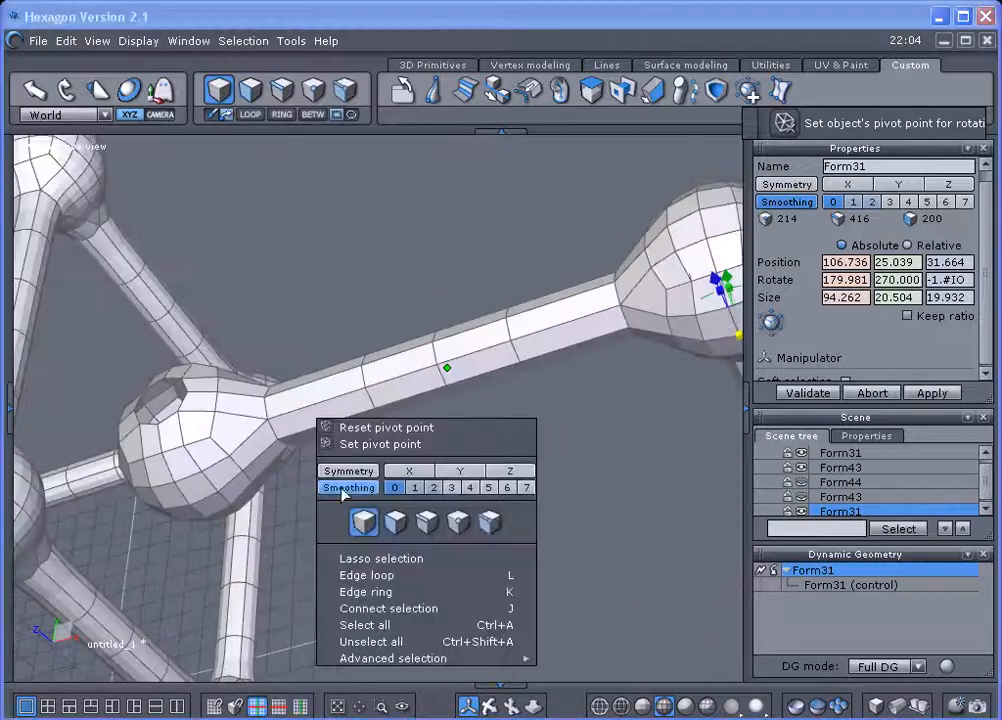
click(362, 445)
click(190, 507)
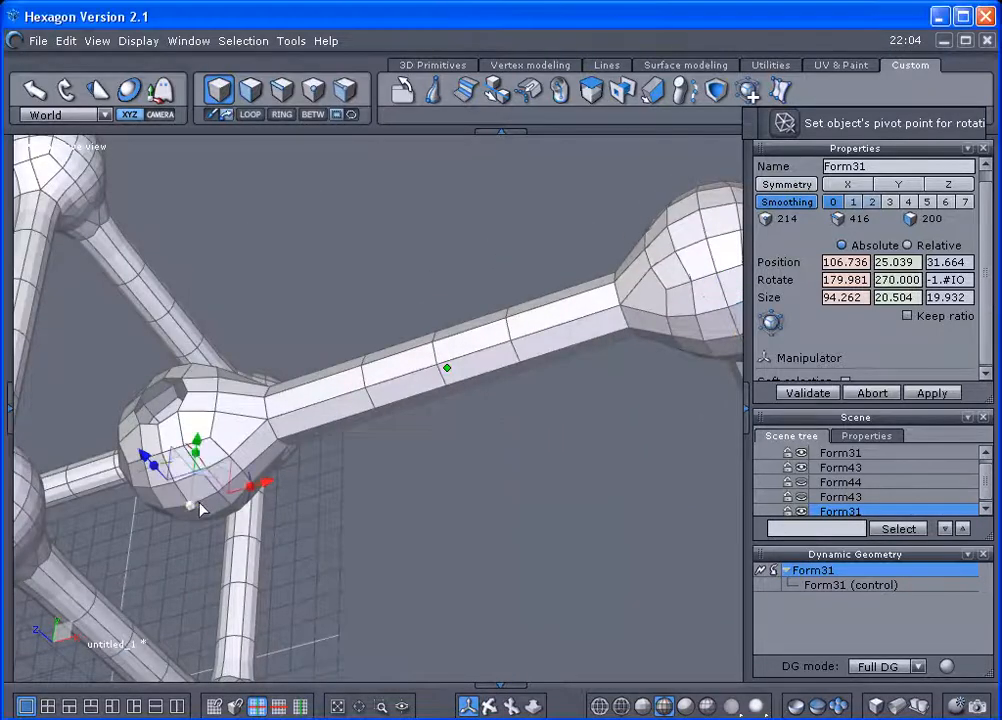
Rotate the dumbbell copy about its vertical axis to Y 0°, making it parallel to the original dumbbell.
right_drag(338, 502, 157, 492)
drag(157, 492, 220, 452)
right_drag(220, 452, 224, 604)
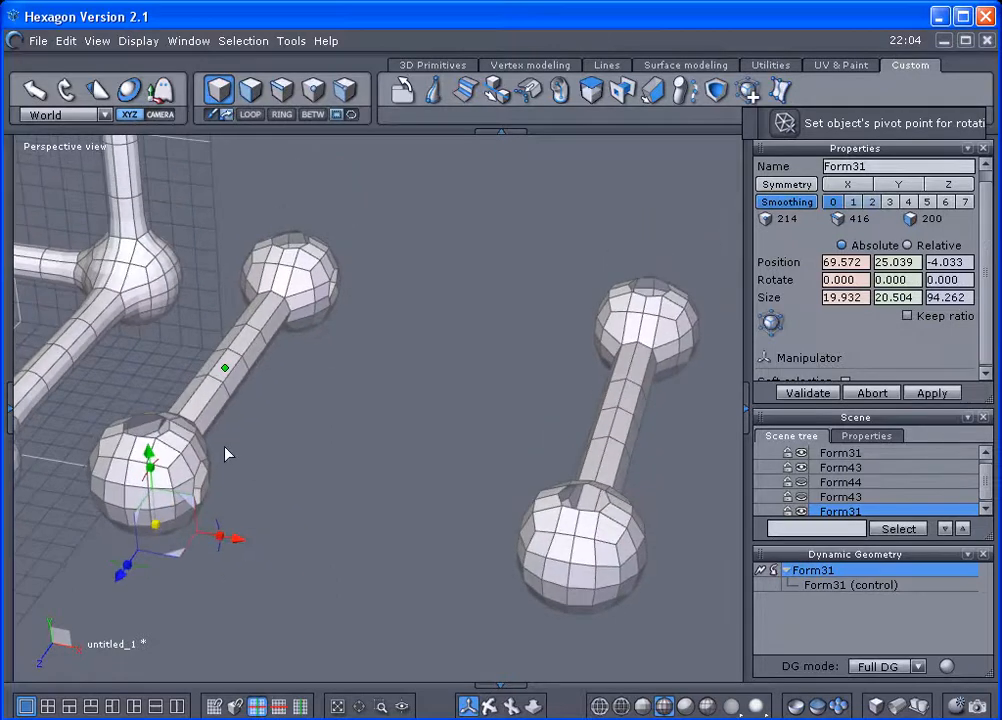
Select both parallel dumbbells together and group them into one object.
right_drag(307, 430, 190, 435)
right_drag(455, 335, 640, 537)
right_drag(409, 523, 155, 540)
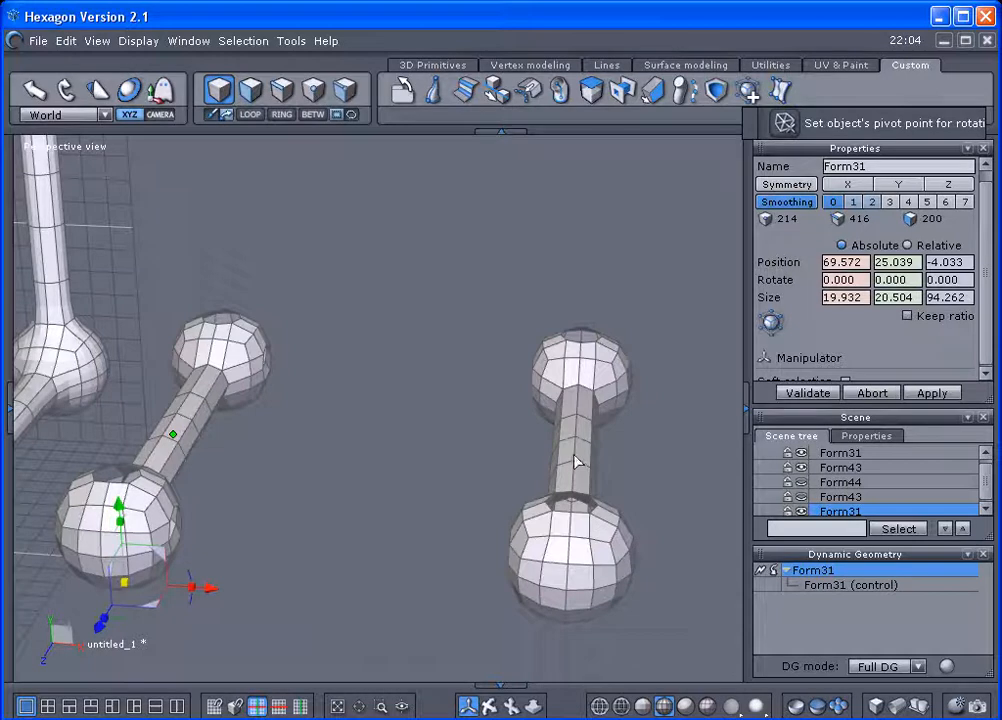
right_drag(574, 456, 574, 456)
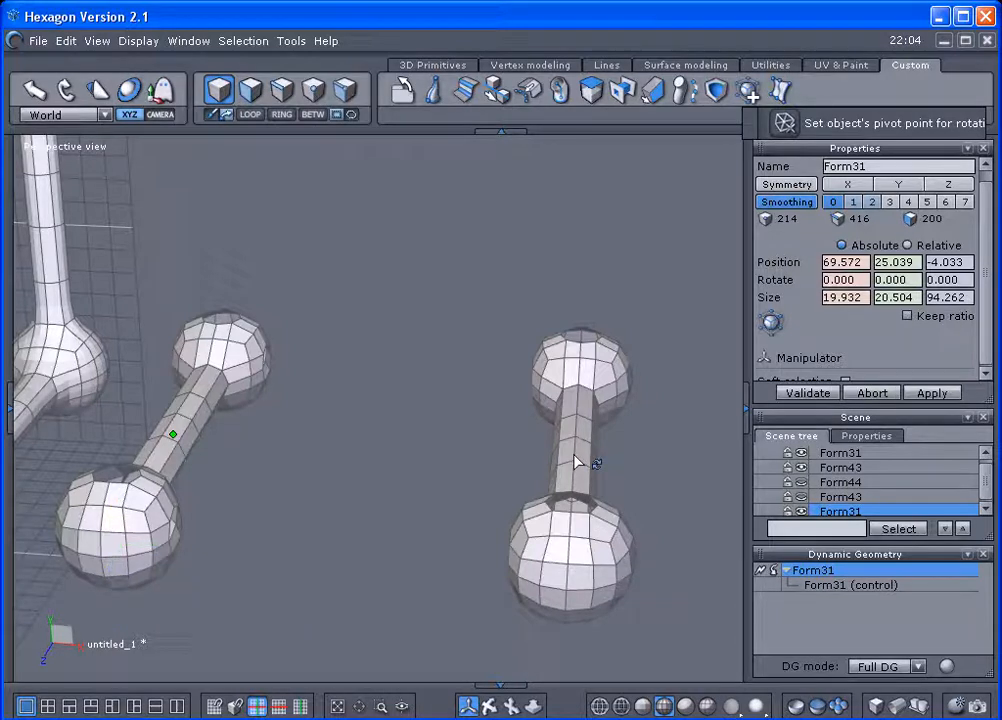
shift+click(574, 462)
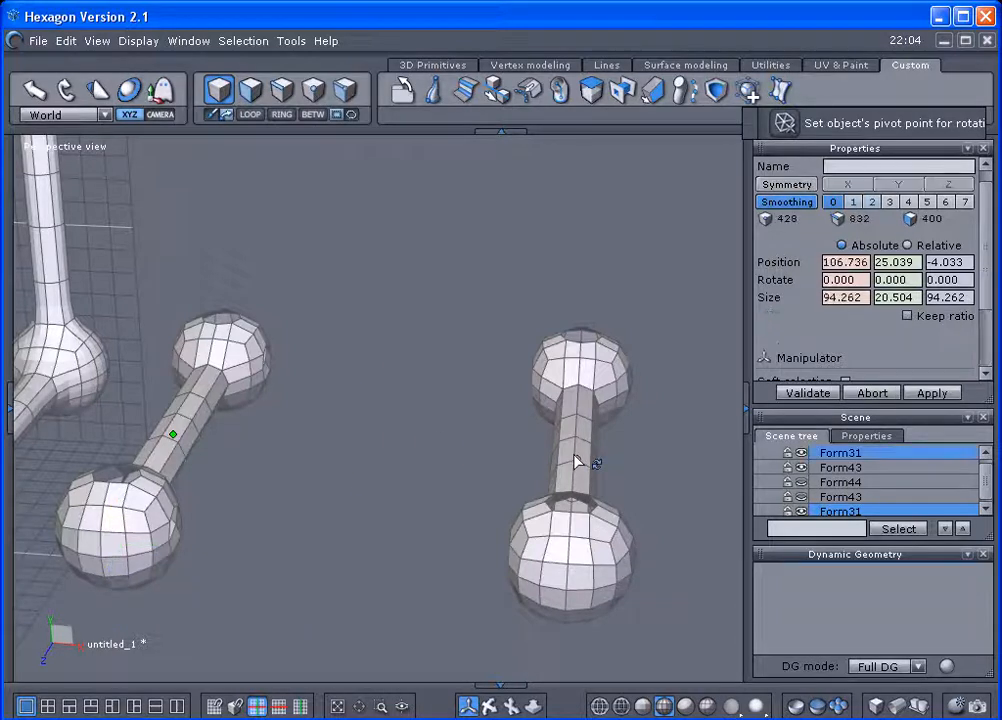
right_click(828, 457)
click(857, 503)
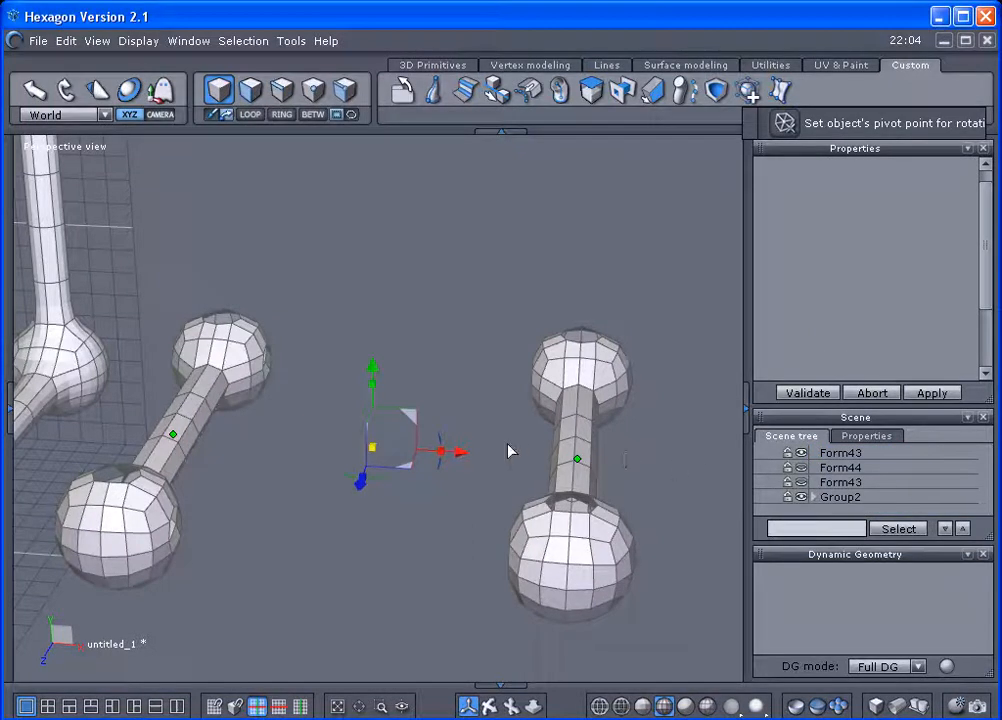
click(378, 432)
Duplicate the group of two parallel dumbbells in place and keep only the copy selected.
right_drag(176, 436, 390, 458)
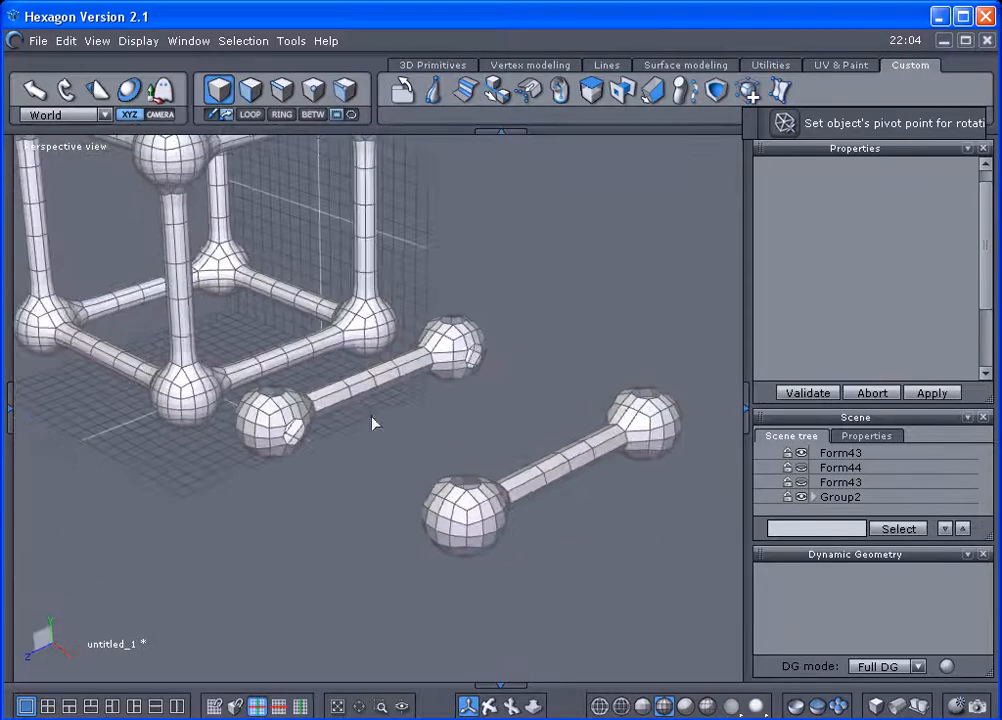
right_drag(282, 315, 470, 450)
click(501, 495)
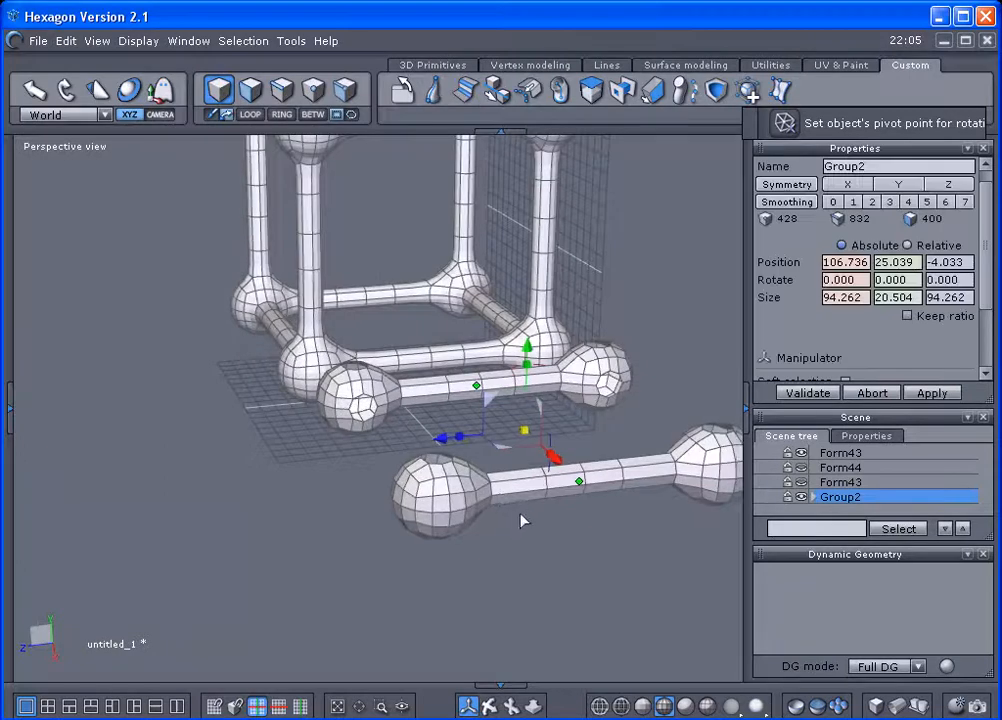
right_drag(527, 519, 459, 530)
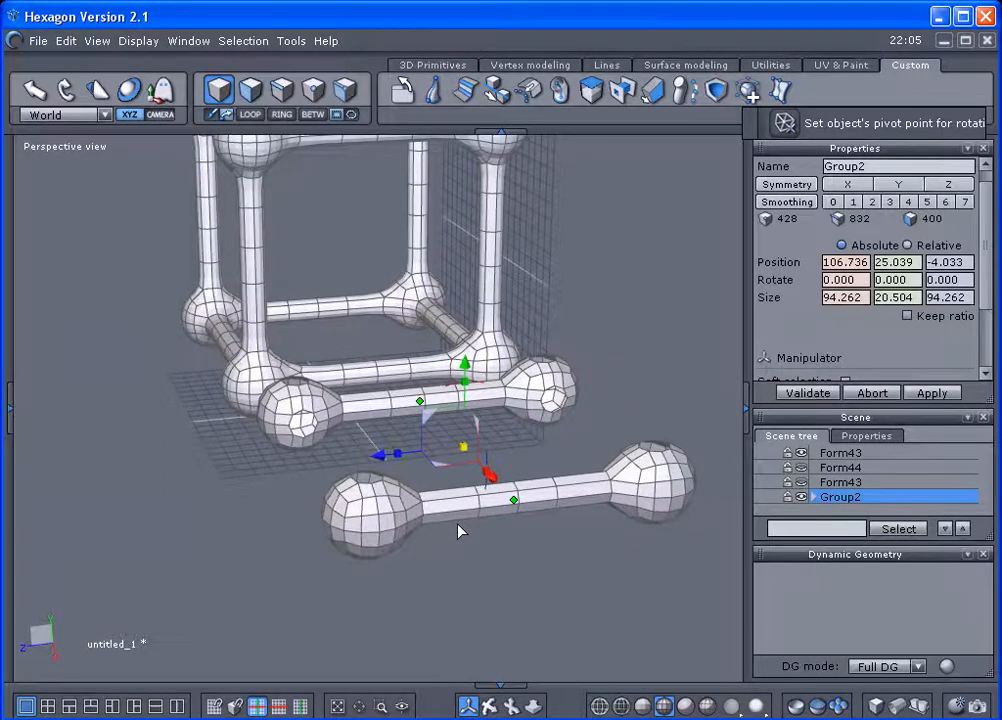
key(ctrl+c)
key(ctrl+v)
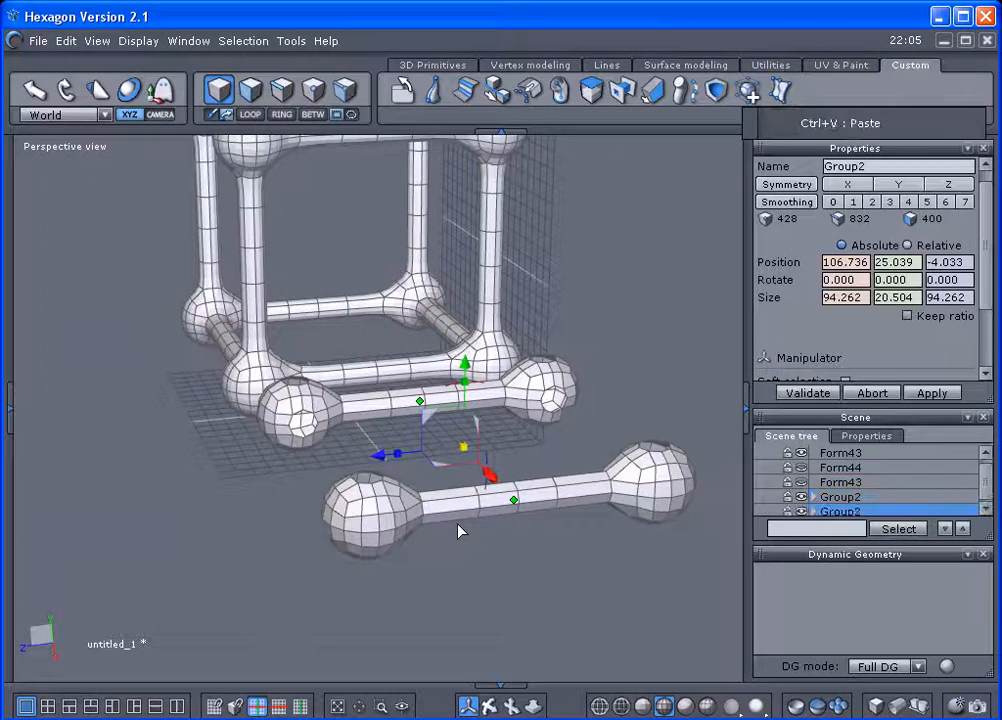
click(446, 563)
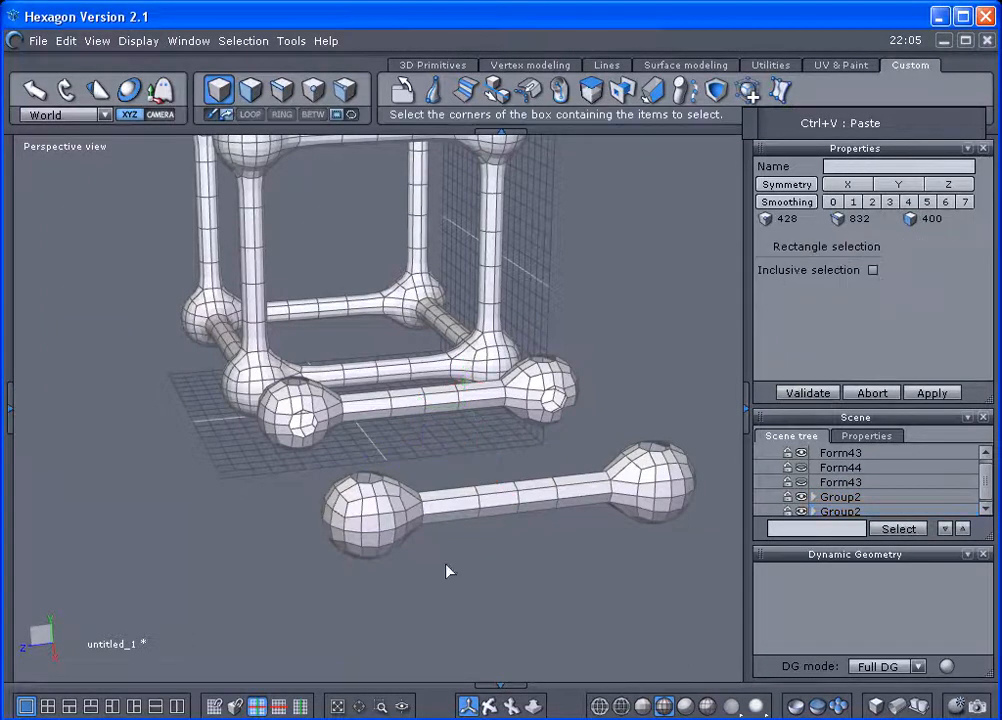
key(Escape)
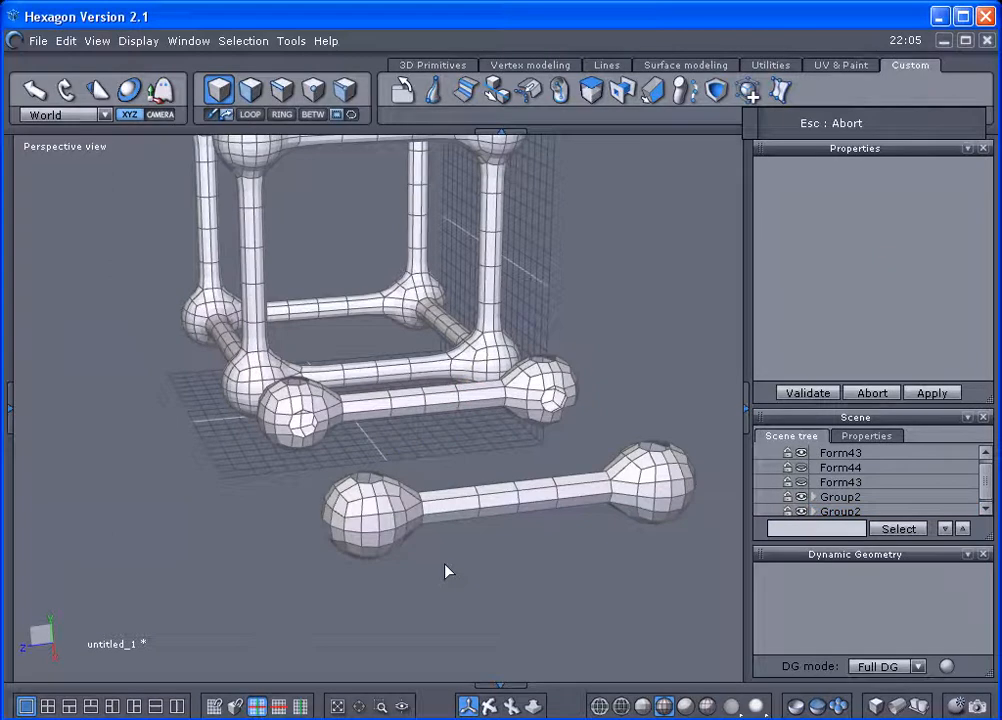
click(444, 516)
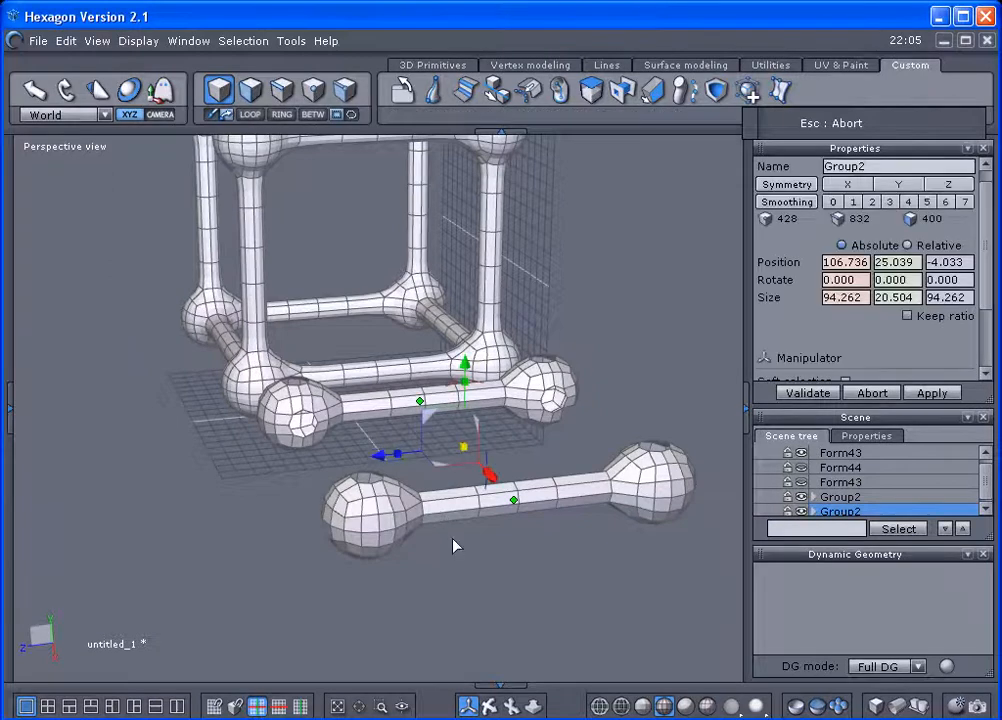
Set the group copy's pivot on the side centre vertex of the near end ball and rotate it upright to X 90°.
right_click(455, 415)
click(495, 443)
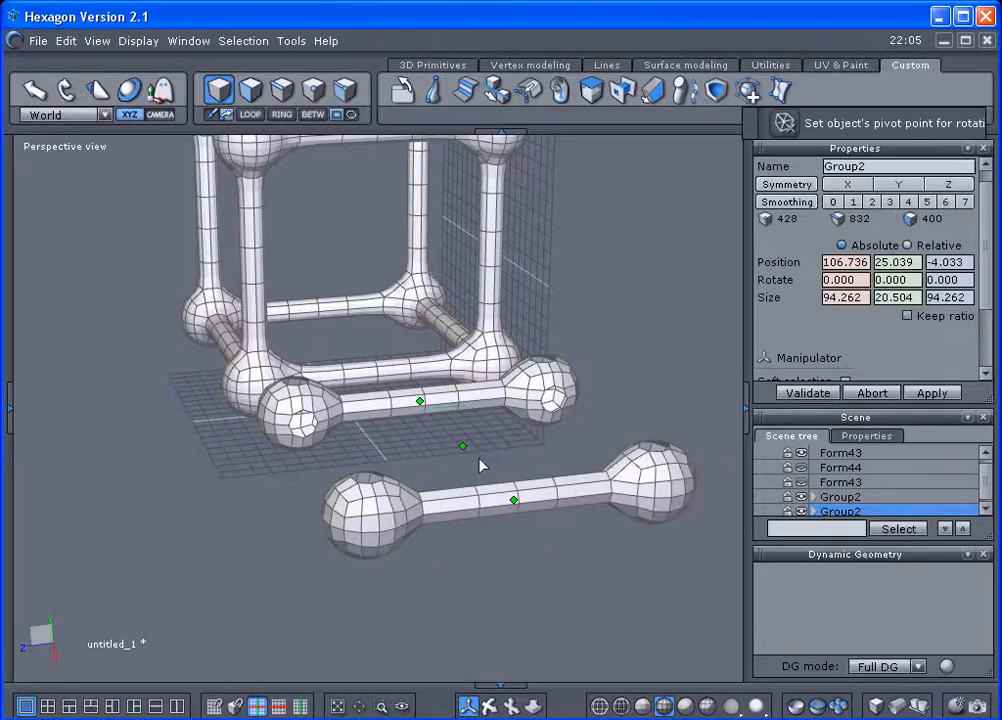
click(380, 541)
drag(372, 481, 301, 556)
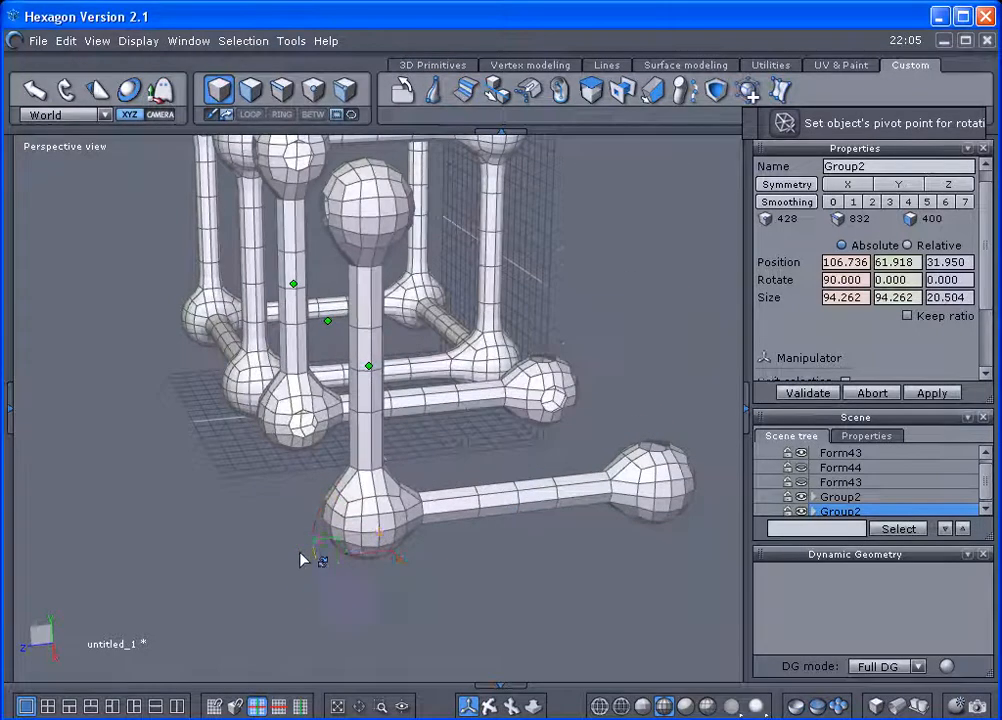
Set the upright group's pivot on the side centre vertex of its upper end ball and rotate it to X 180°, above the original pair.
middle_drag(396, 481, 402, 591)
right_click(613, 358)
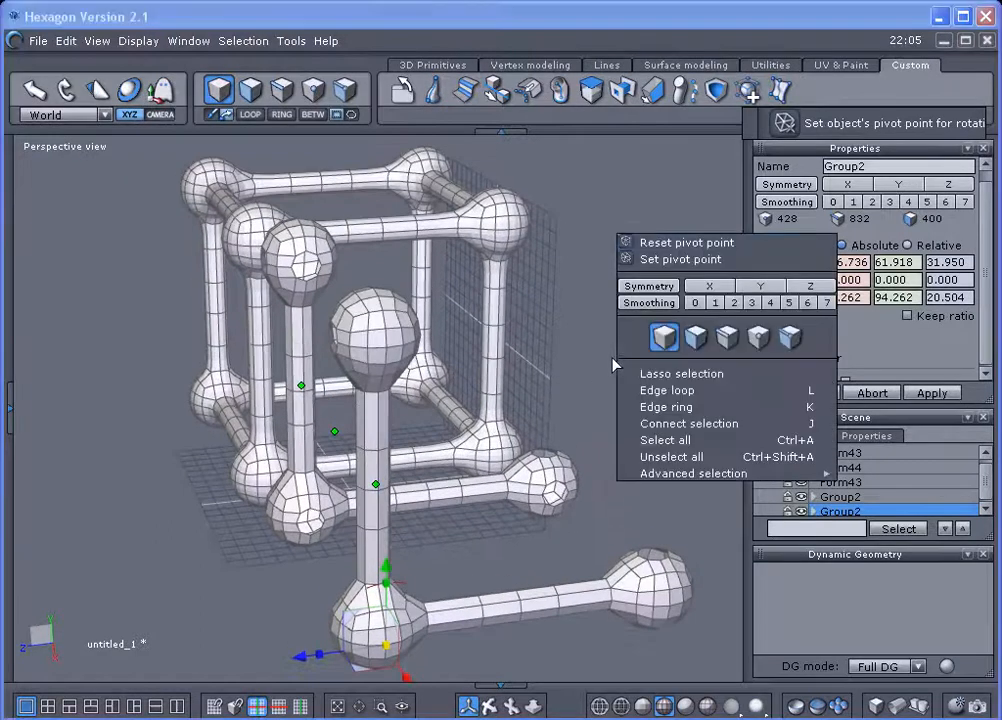
click(645, 259)
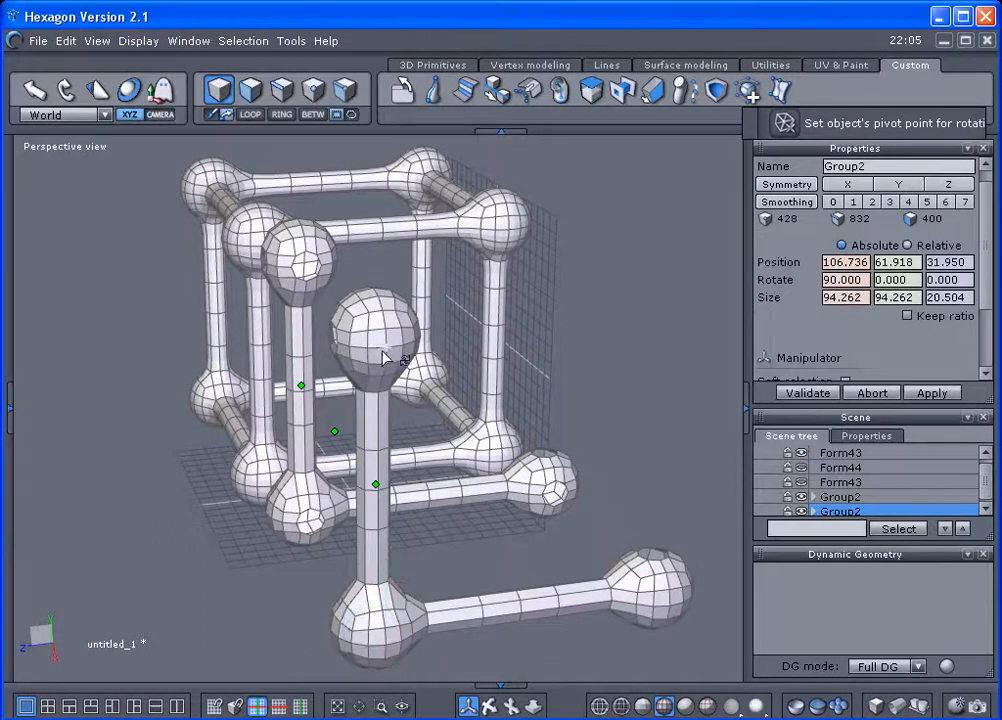
click(386, 349)
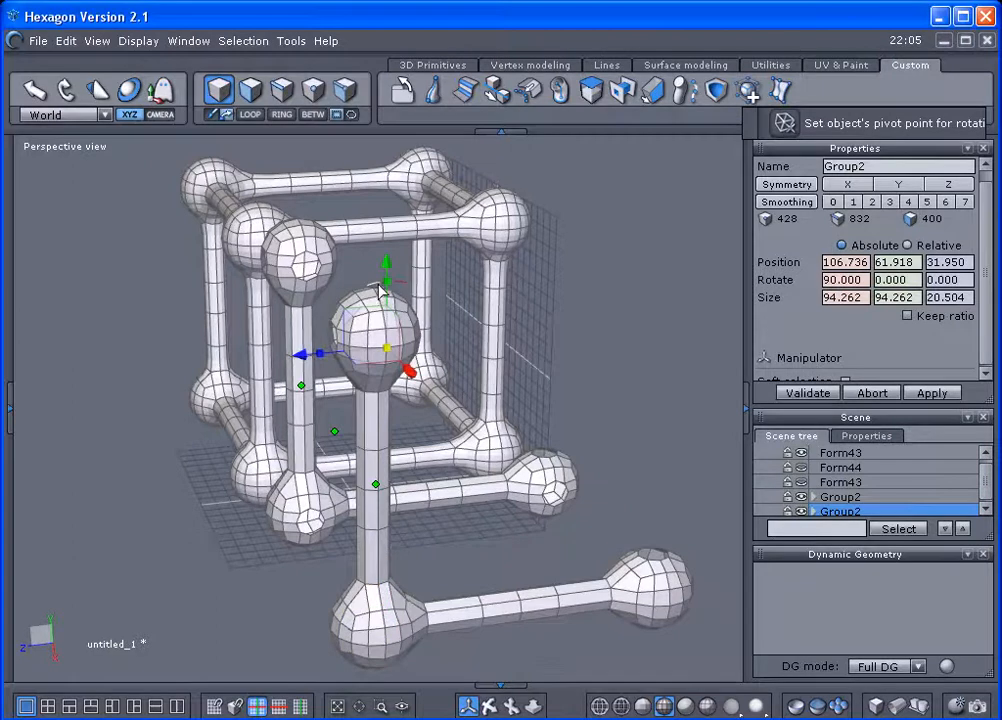
drag(376, 289, 354, 348)
Examine the four parallel dumbbells beside the lattice cube from several sides, checking their placement and the openings in the end balls.
right_drag(282, 383, 491, 393)
scroll(310, 315, up, 3)
middle_drag(310, 315, 367, 264)
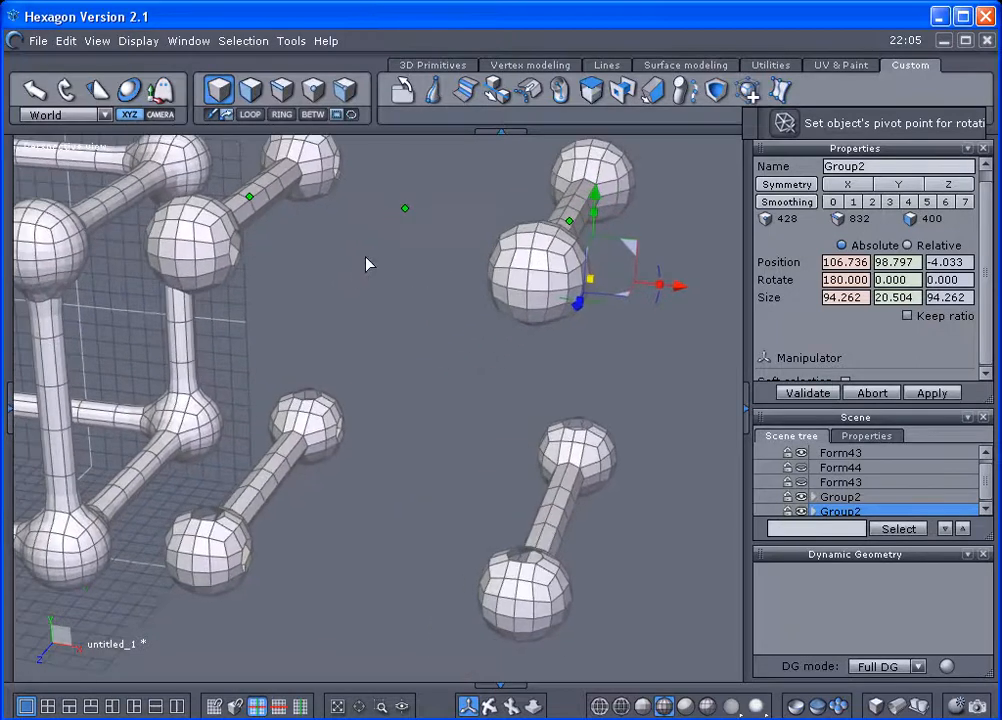
right_drag(229, 326, 333, 330)
middle_drag(333, 330, 570, 333)
click(318, 380)
scroll(318, 380, down, 3)
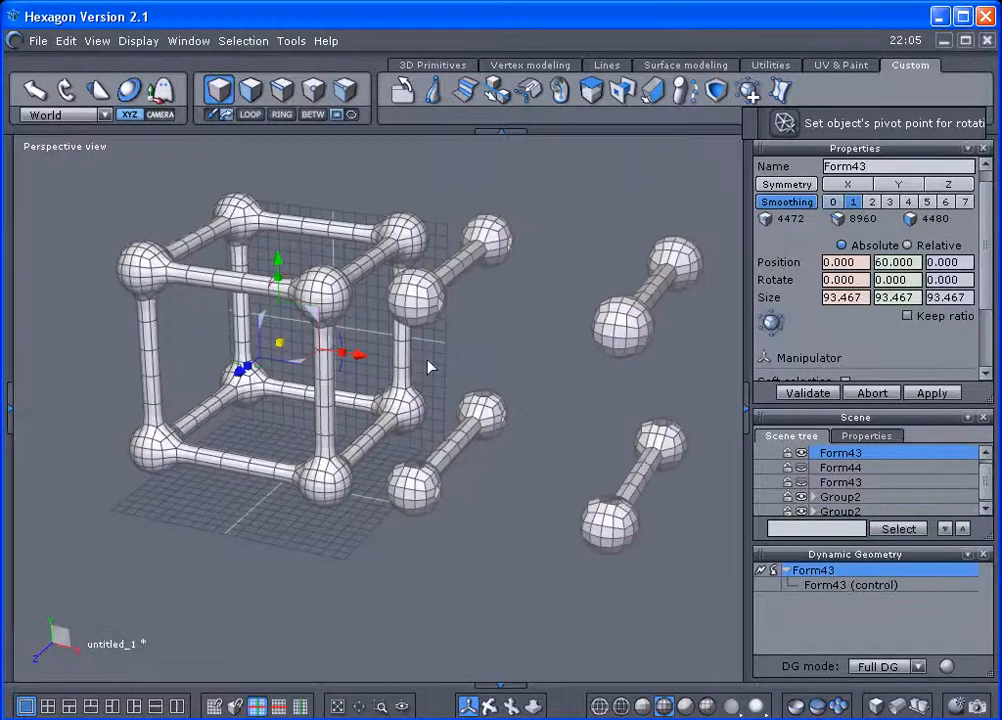
scroll(429, 367, up, 8)
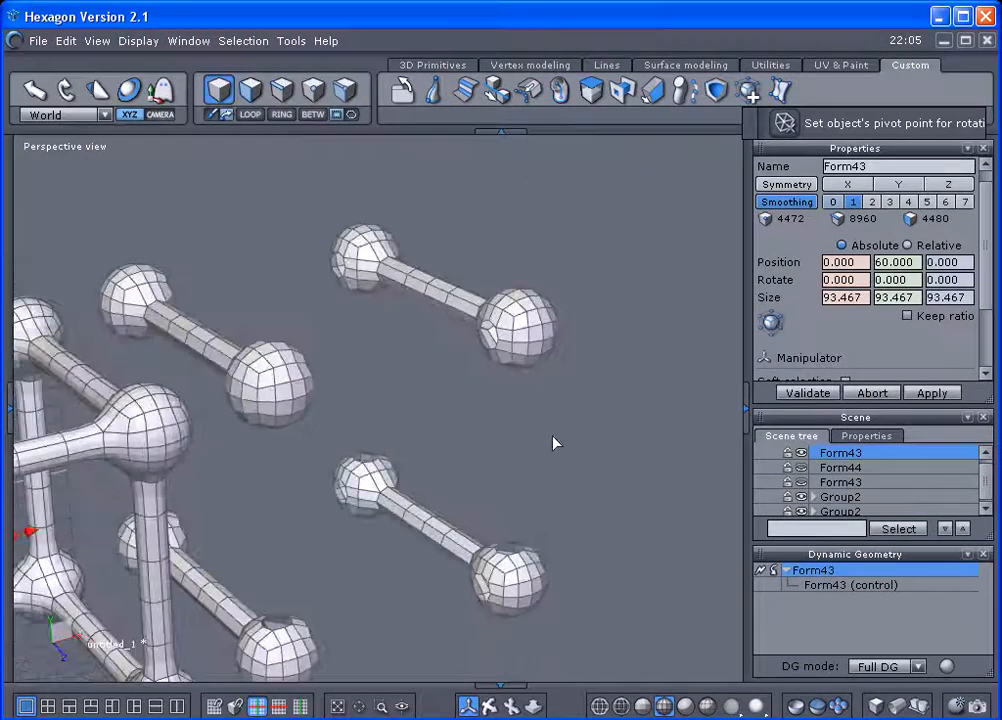
right_drag(542, 416, 515, 243)
right_drag(386, 363, 523, 610)
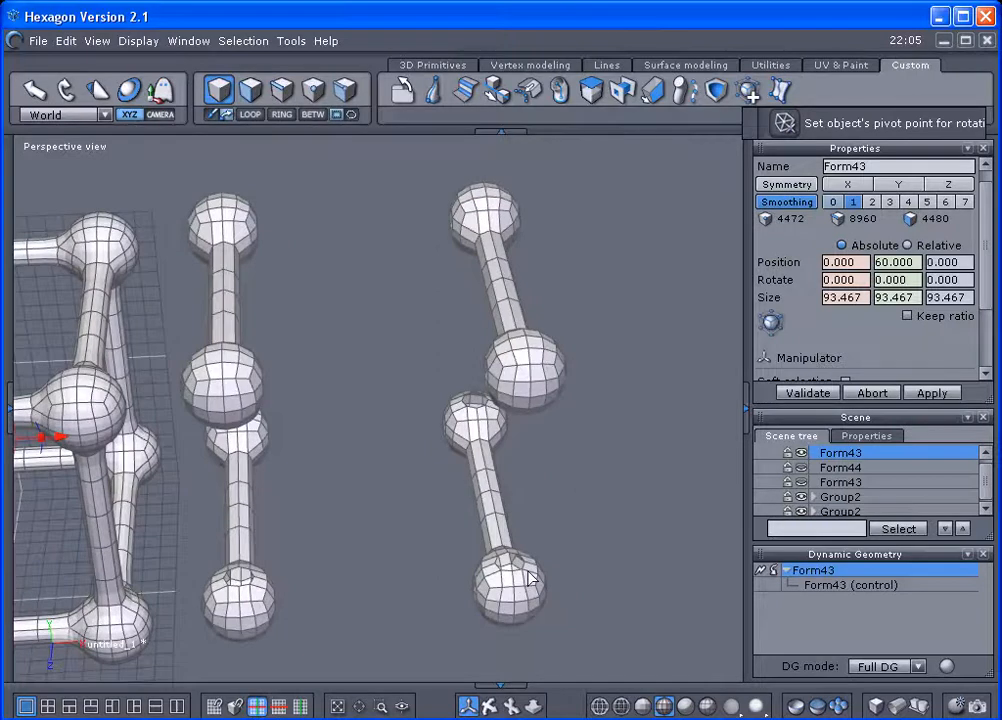
Slide both dumbbell groups together along the X axis into the lattice cube, aligned with its four parallel edges.
scroll(530, 577, down, 6)
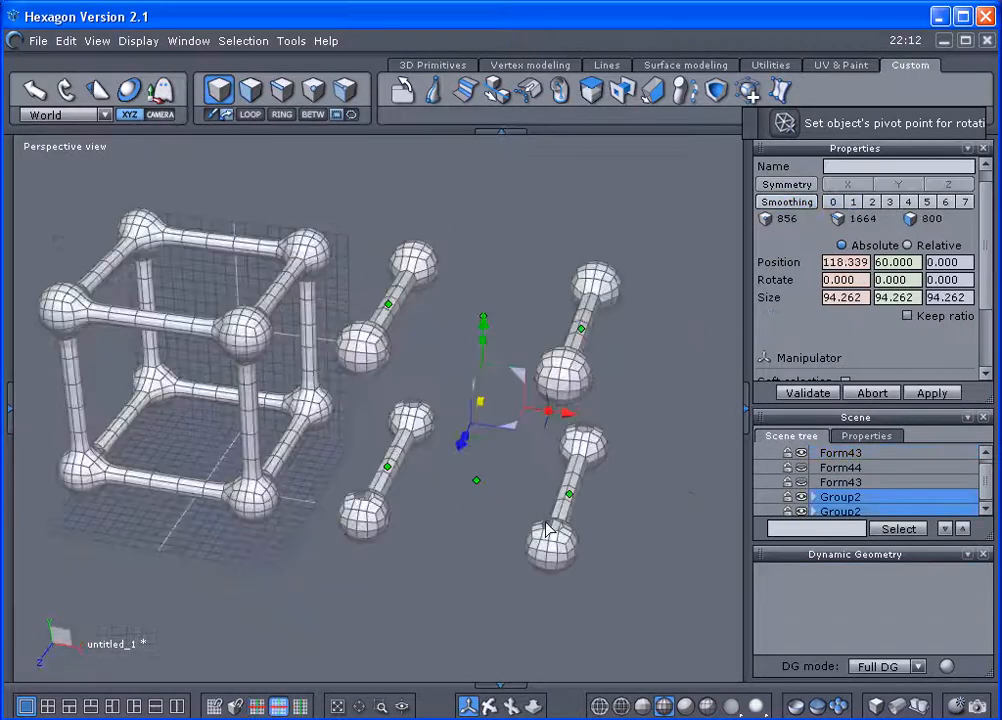
drag(570, 420, 278, 354)
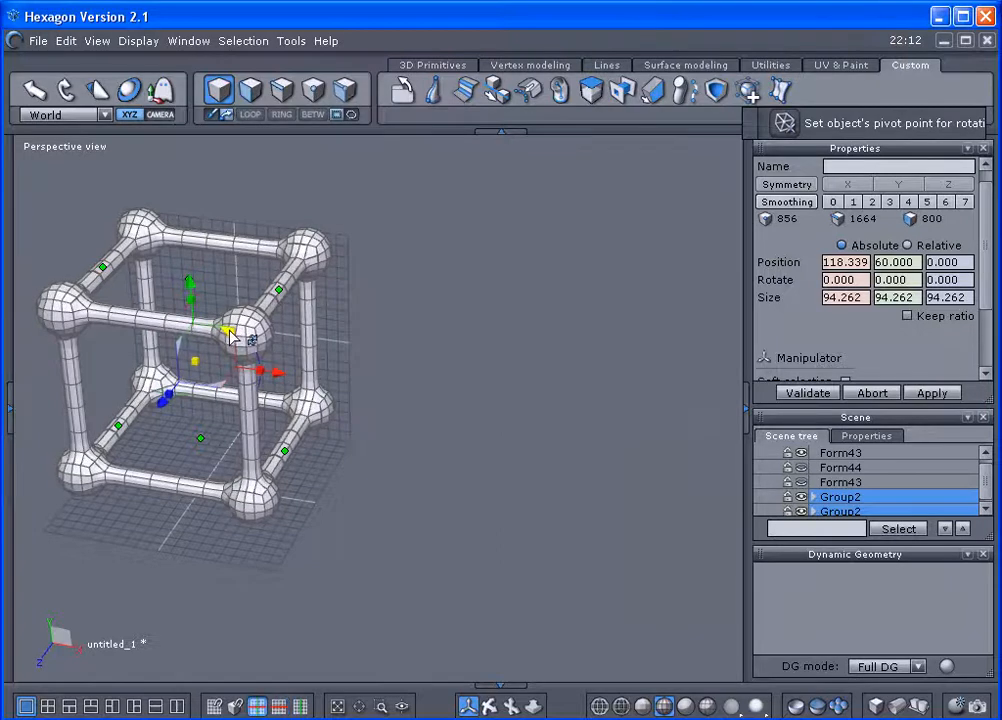
Slide both dumbbell groups back out of the lattice cube along the X axis.
scroll(346, 416, up, 3)
middle_drag(346, 416, 505, 435)
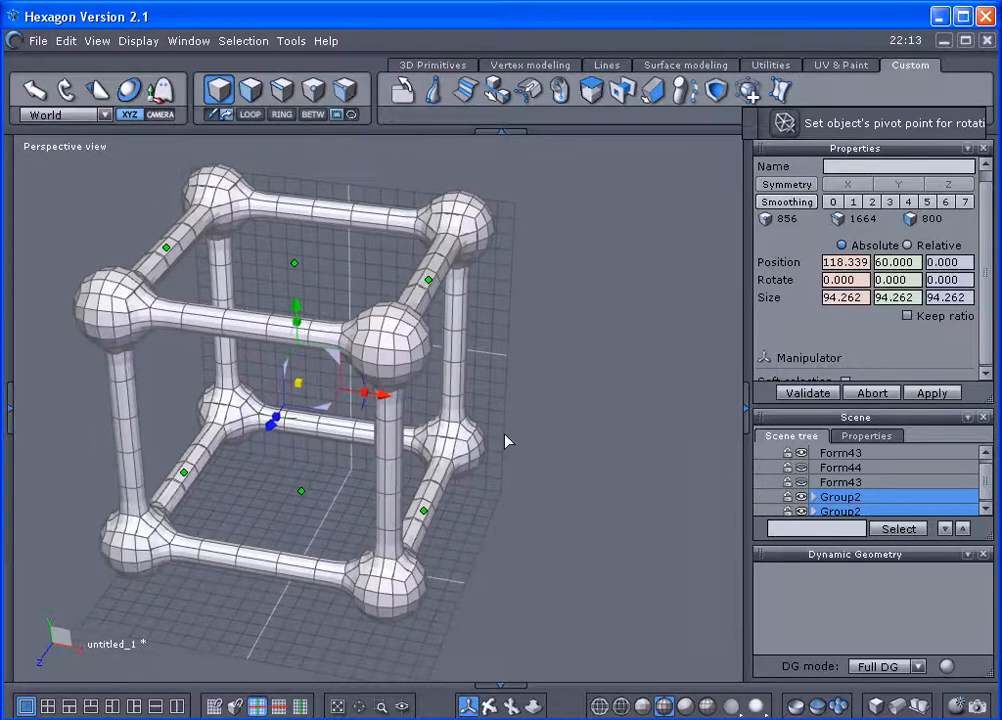
drag(385, 403, 338, 365)
drag(383, 394, 730, 470)
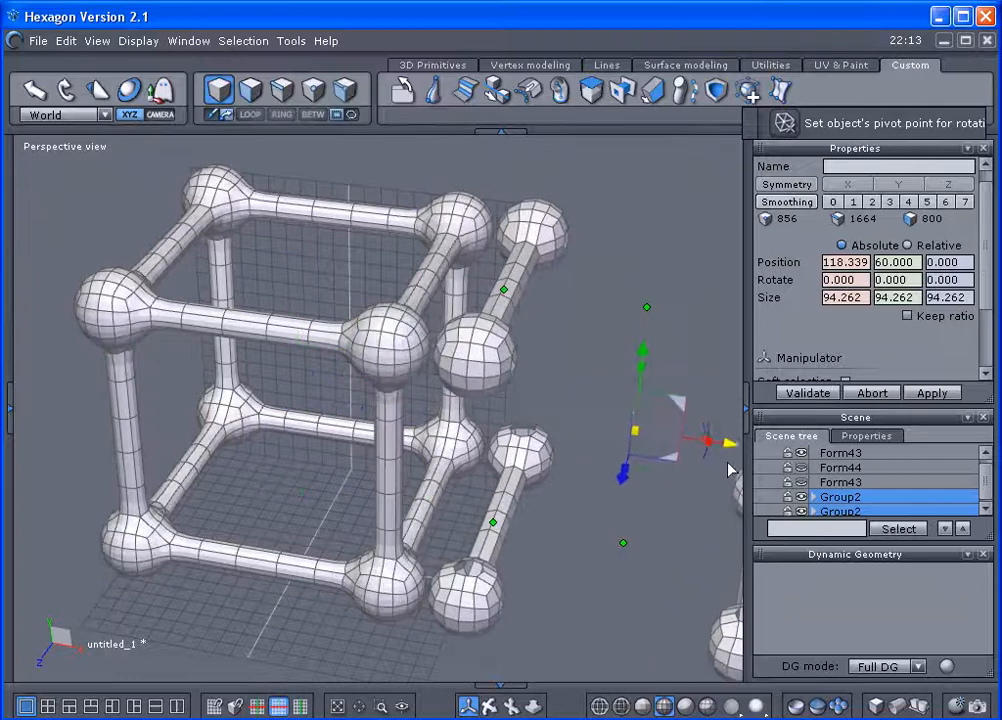